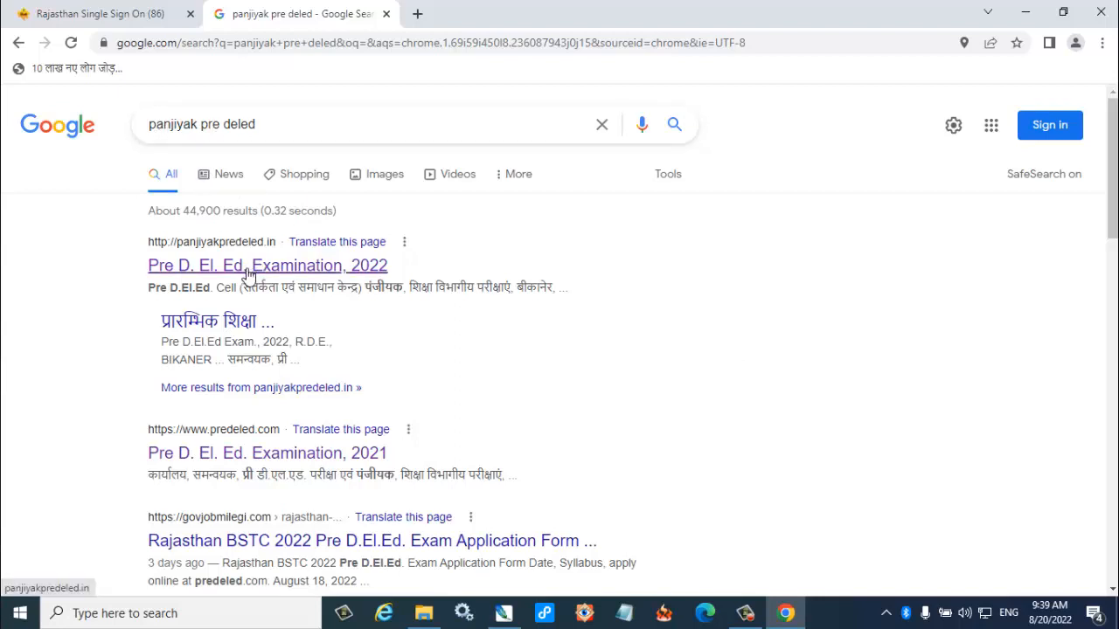
Open the Pre D. El. Ed. Examination, 2022 site from the search results and go to its New Registration page for candidates.
click(247, 271)
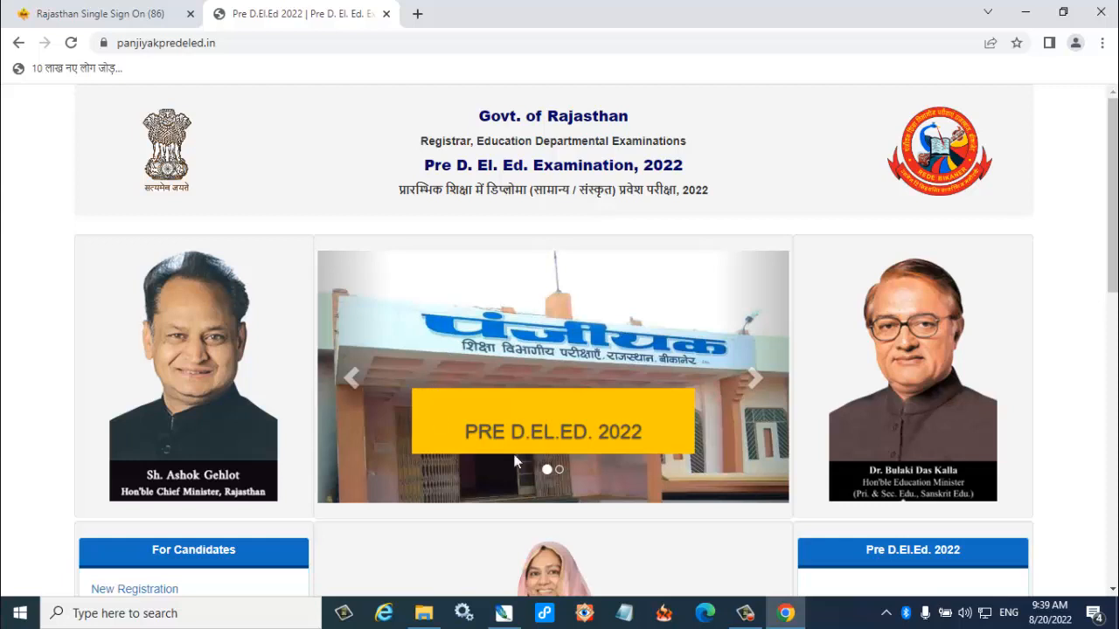
scroll(468, 430, down, 1)
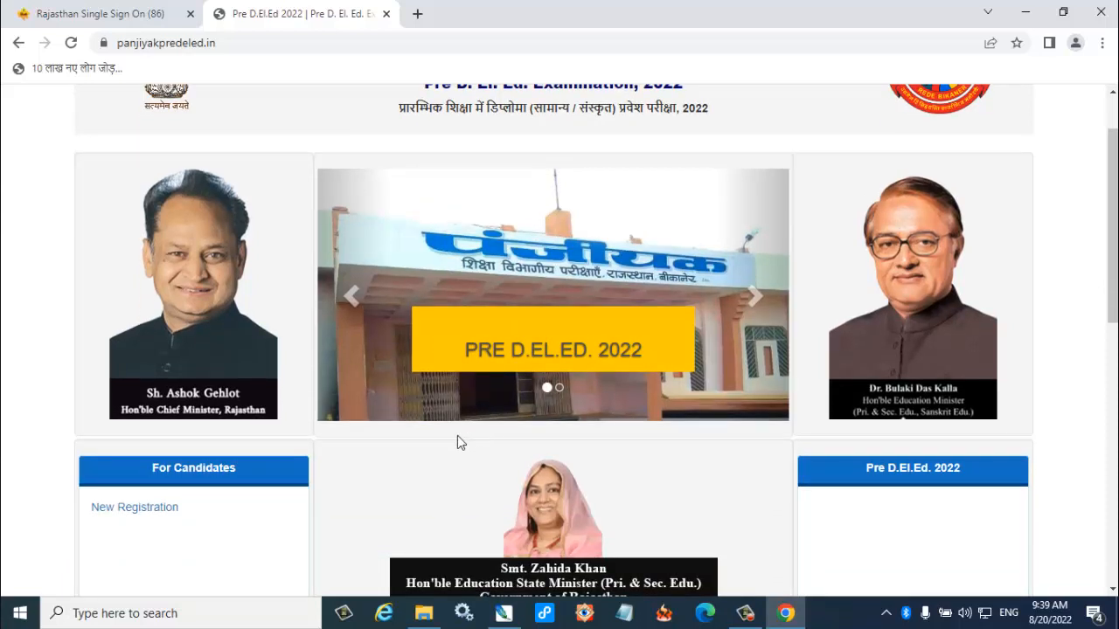
scroll(391, 487, down, 1)
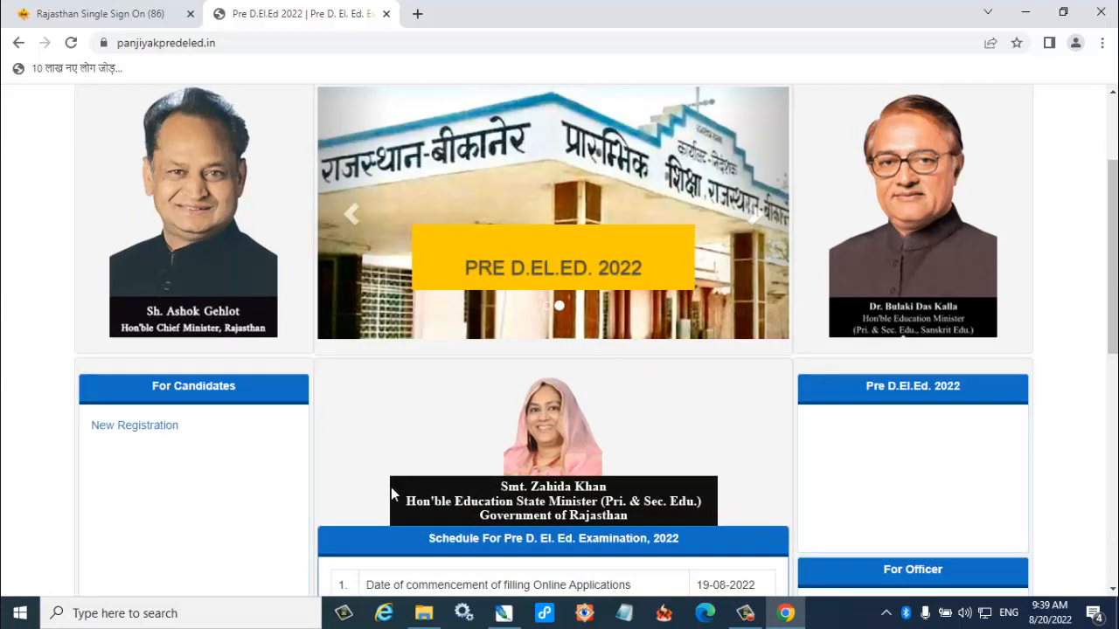
mouse_move(84, 406)
mouse_down()
mouse_move(123, 459)
mouse_move(213, 456)
mouse_up()
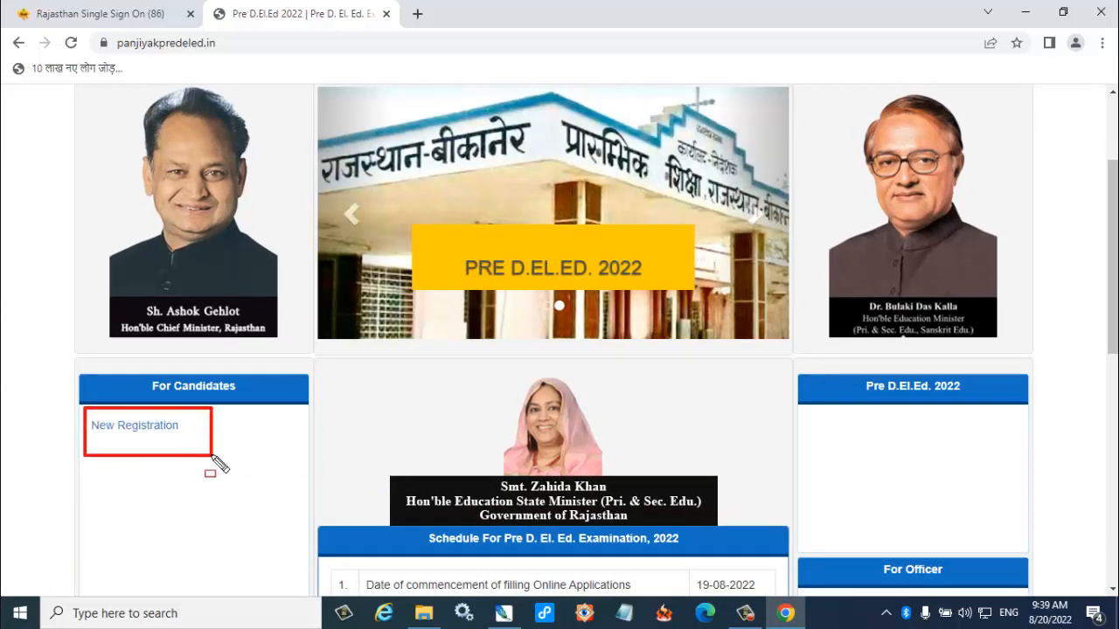
key(Escape)
click(166, 427)
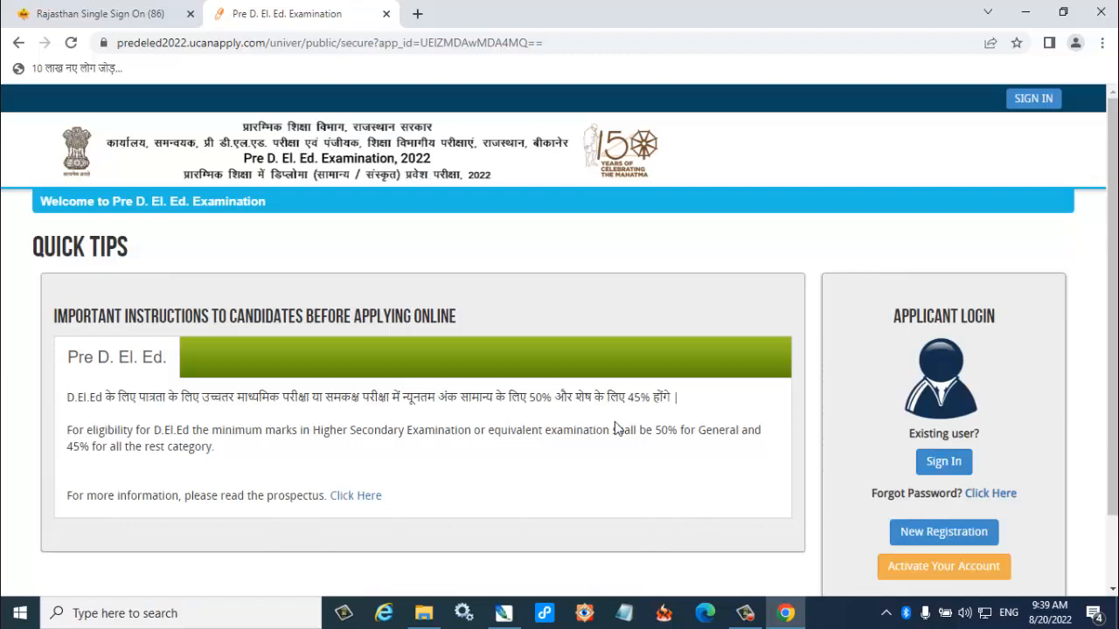
Open the new applicant registration form from the applicant login section.
scroll(577, 427, down, 2)
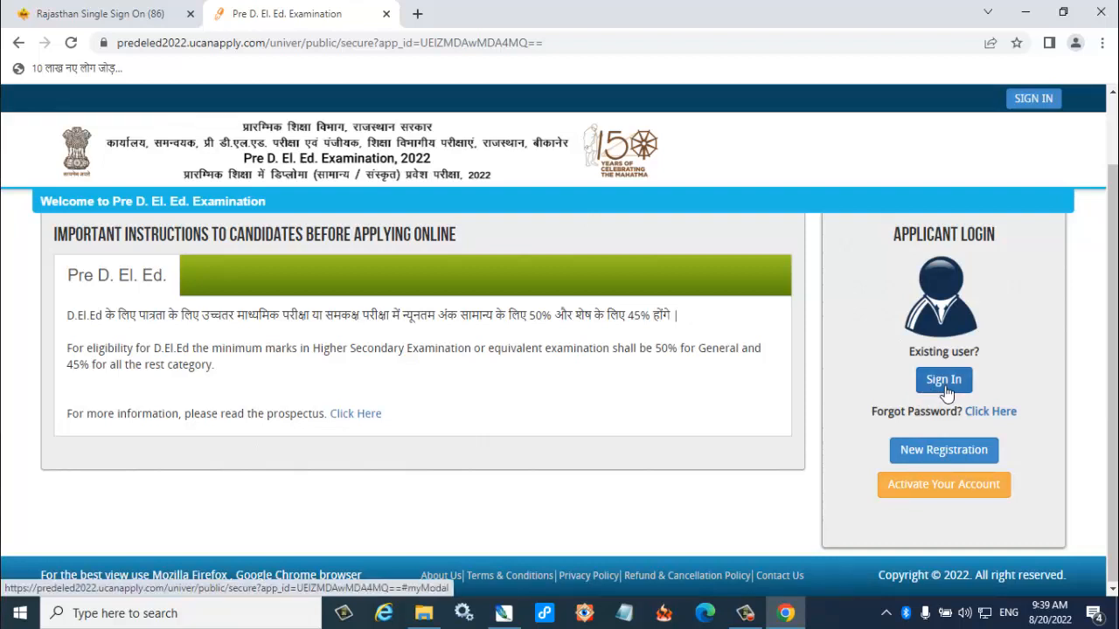
drag(869, 428, 1007, 475)
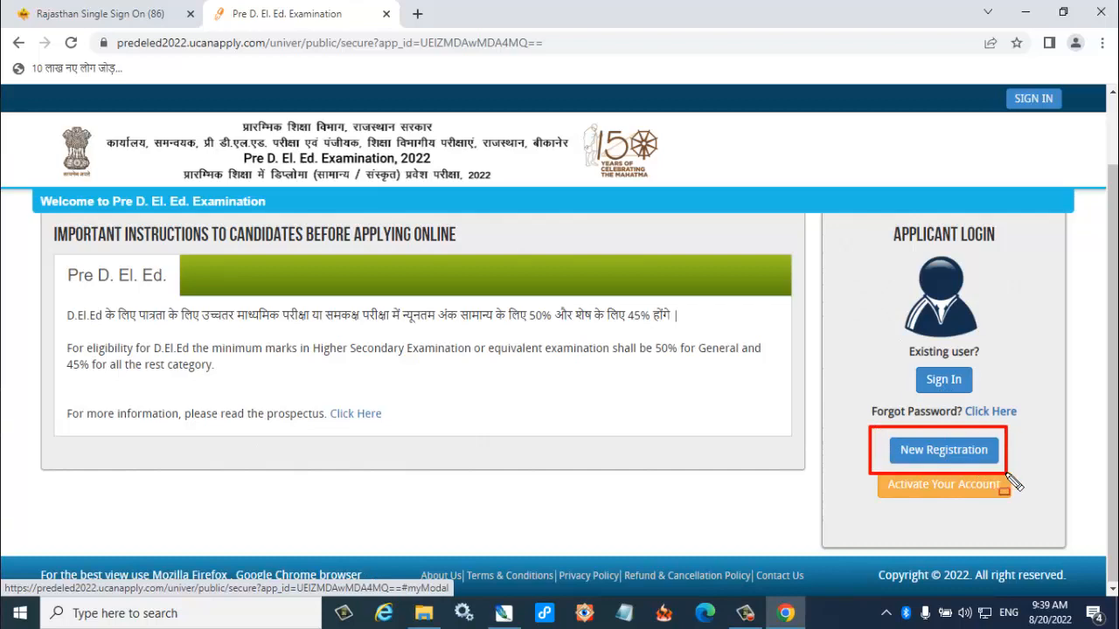
click(951, 451)
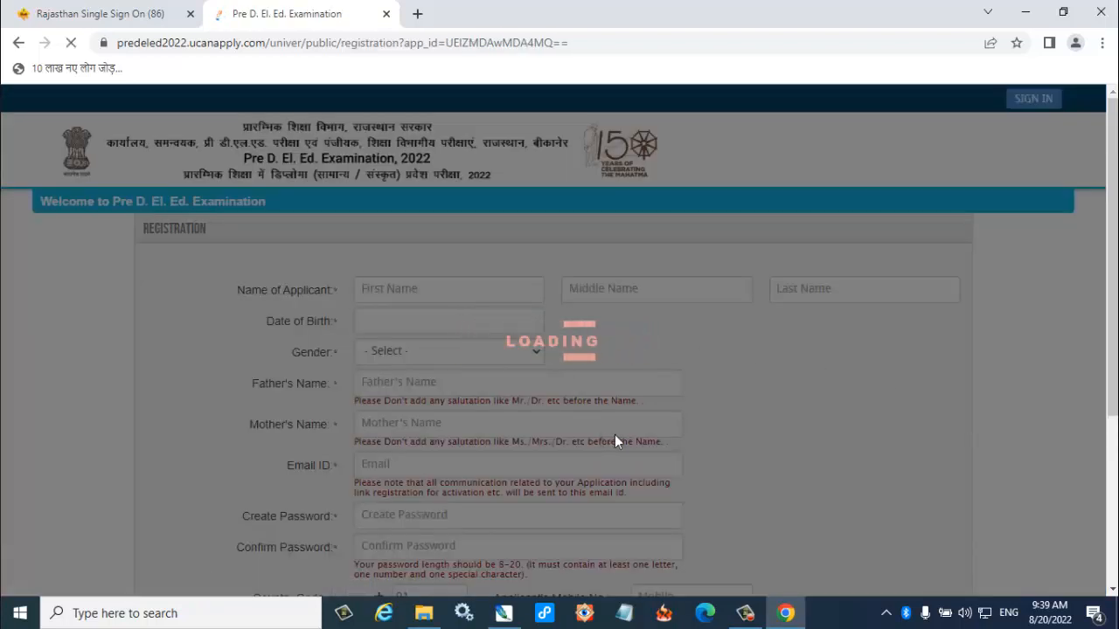
Examine the registration form's fields for applicant name, date of birth, gender, parents' names, email and password.
scroll(616, 434, down, 1)
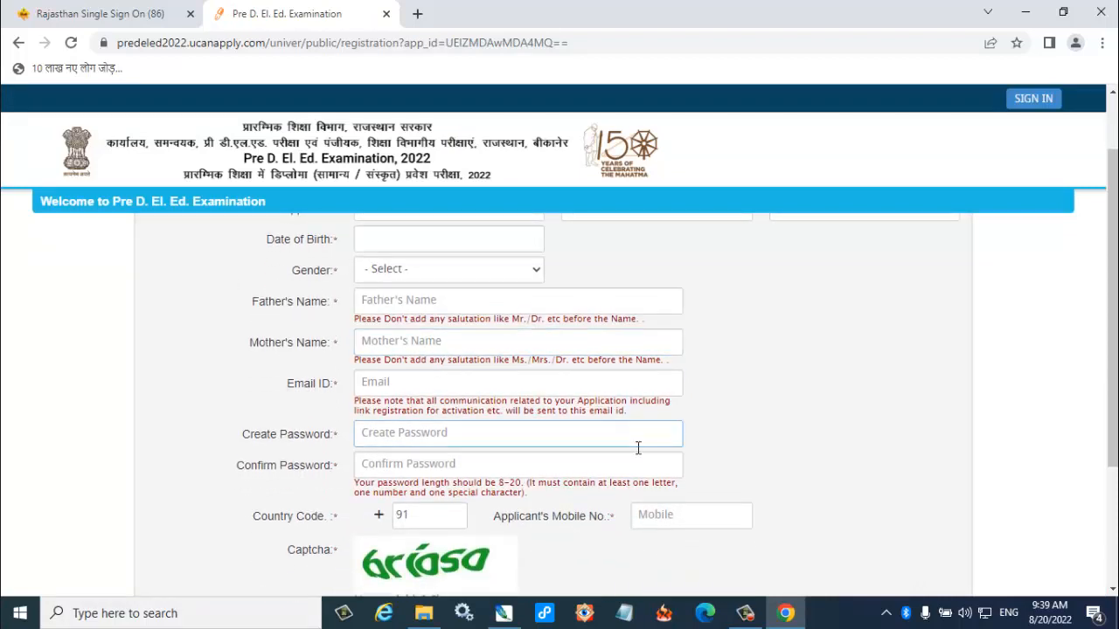
scroll(778, 458, up, 1)
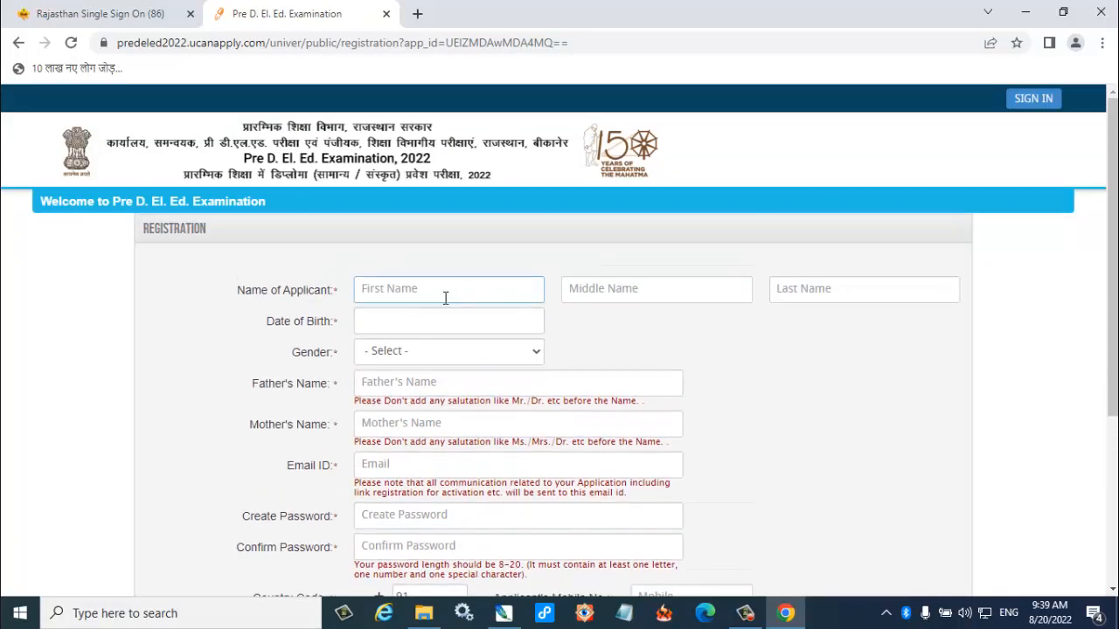
mouse_move(341, 271)
mouse_down()
mouse_move(486, 311)
mouse_move(495, 294)
mouse_up()
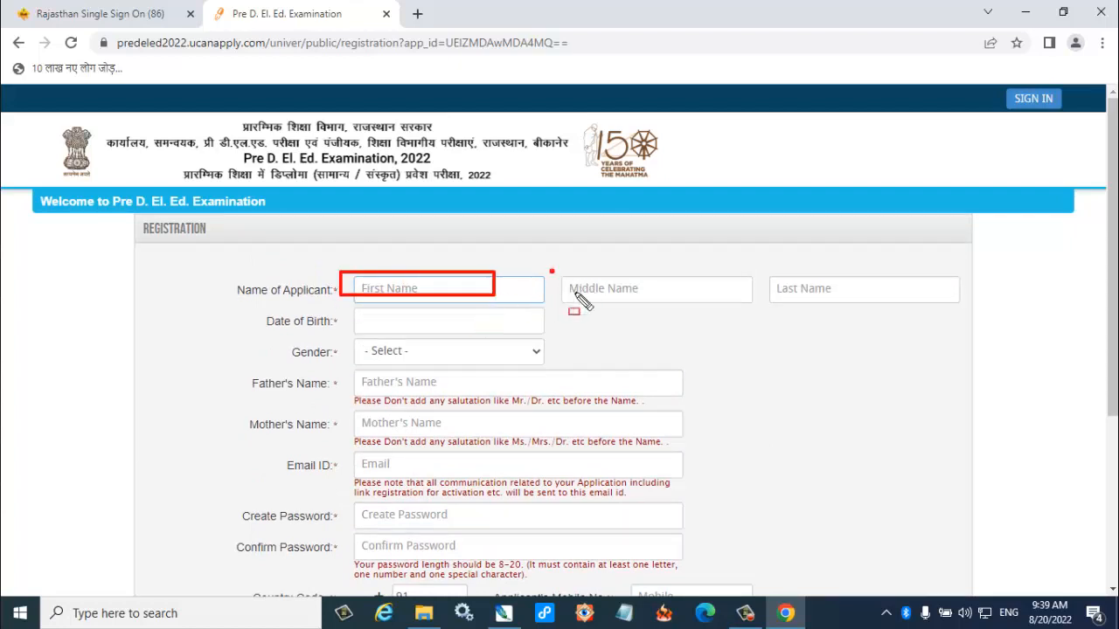
drag(549, 268, 706, 304)
mouse_move(749, 265)
mouse_down()
mouse_move(803, 301)
mouse_move(861, 307)
mouse_up()
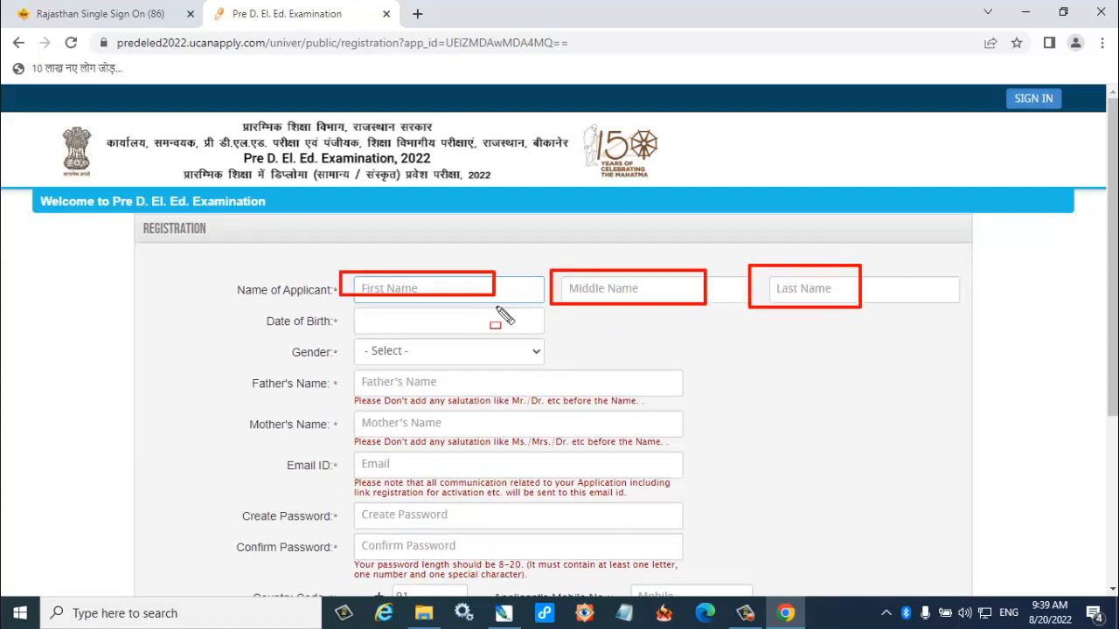
drag(339, 315, 491, 331)
drag(350, 339, 534, 368)
mouse_move(355, 376)
mouse_down()
mouse_move(418, 415)
mouse_move(507, 401)
mouse_move(568, 420)
mouse_up()
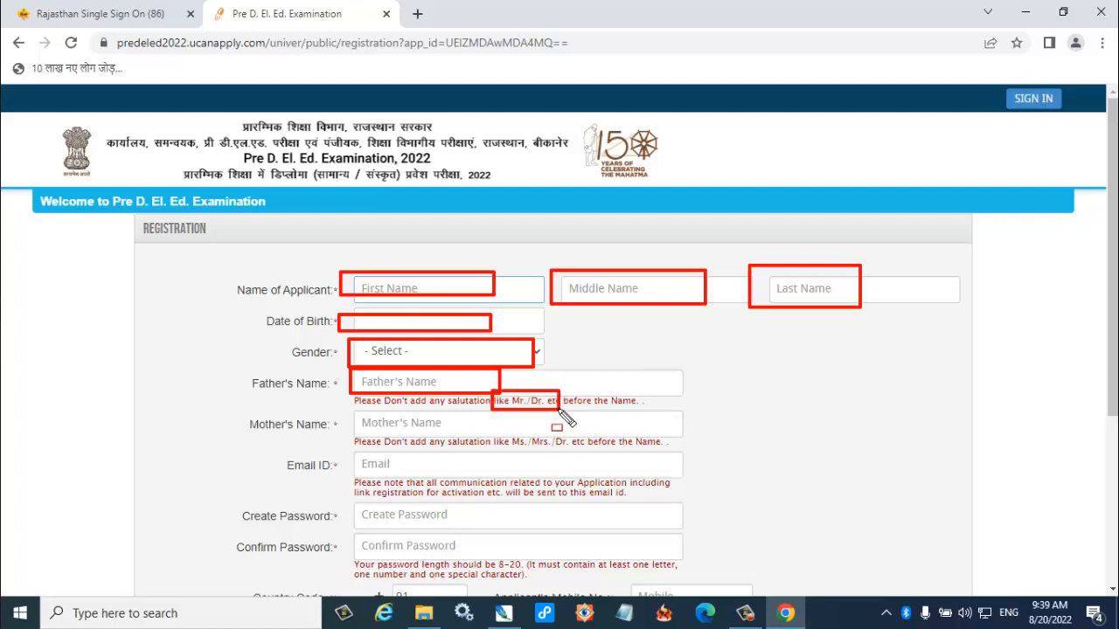
mouse_move(342, 409)
mouse_down()
mouse_move(376, 437)
mouse_move(446, 435)
mouse_up()
drag(352, 447, 463, 472)
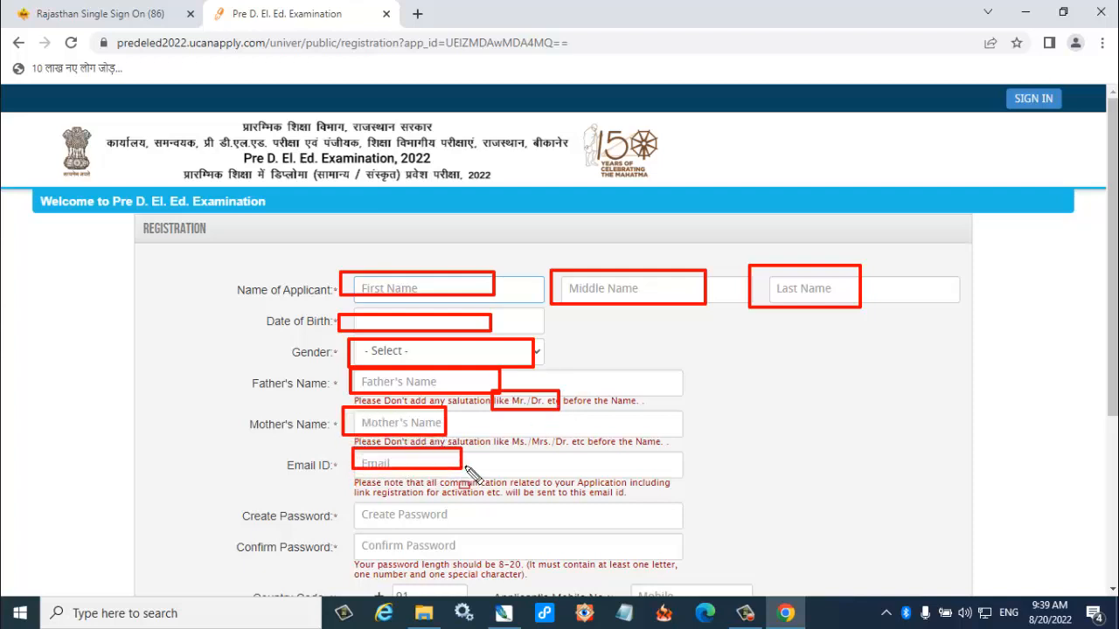
mouse_move(347, 504)
mouse_down()
mouse_move(369, 542)
mouse_move(463, 528)
mouse_up()
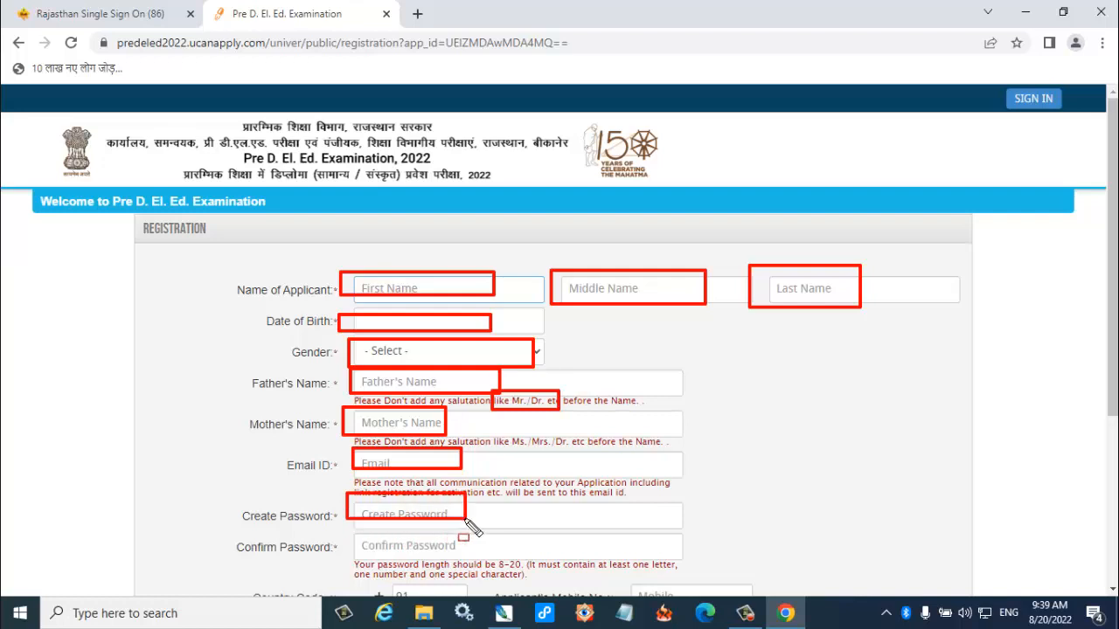
mouse_move(354, 534)
mouse_down()
mouse_move(402, 561)
mouse_move(455, 546)
mouse_move(453, 534)
mouse_up()
key(Escape)
Examine the form's password confirmation, country code, mobile number and captcha fields and its sign-up option.
scroll(529, 479, down, 1)
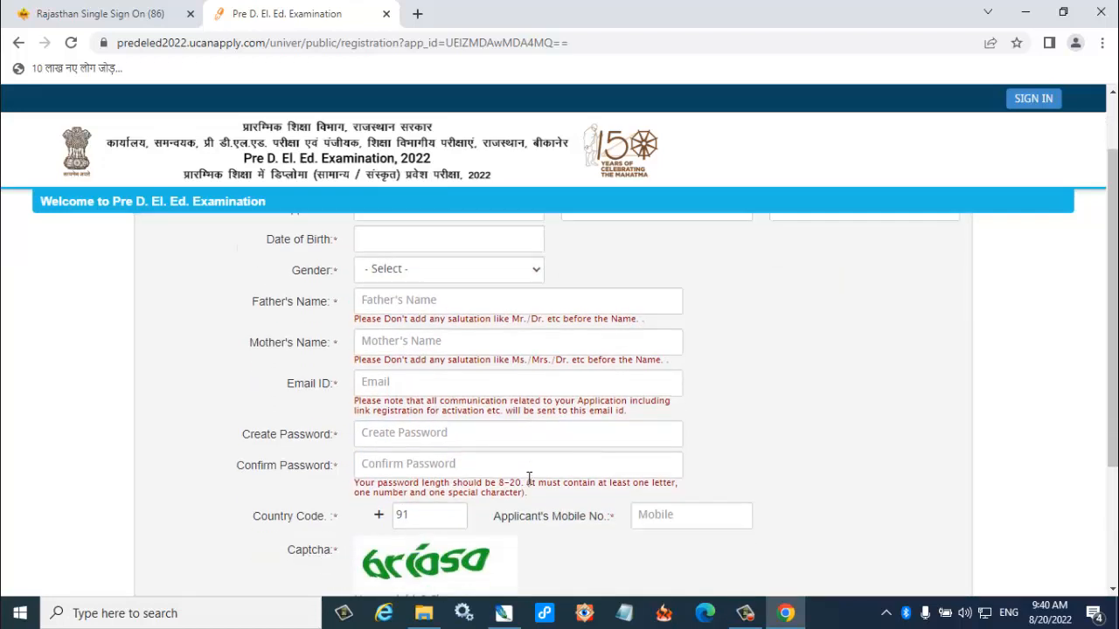
click(440, 464)
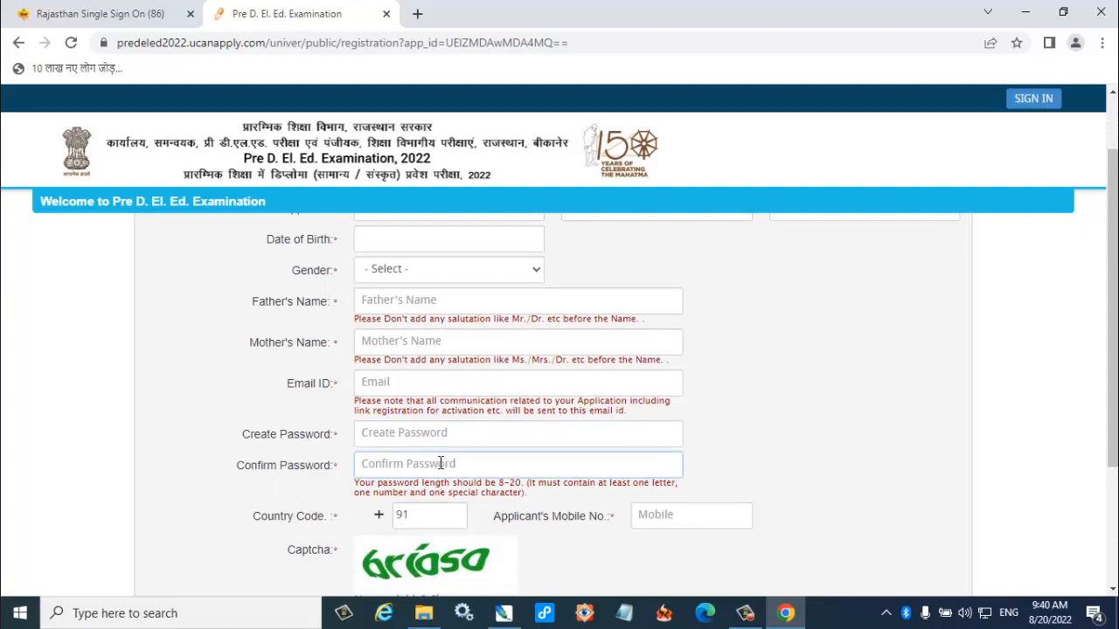
click(437, 505)
drag(589, 488, 754, 533)
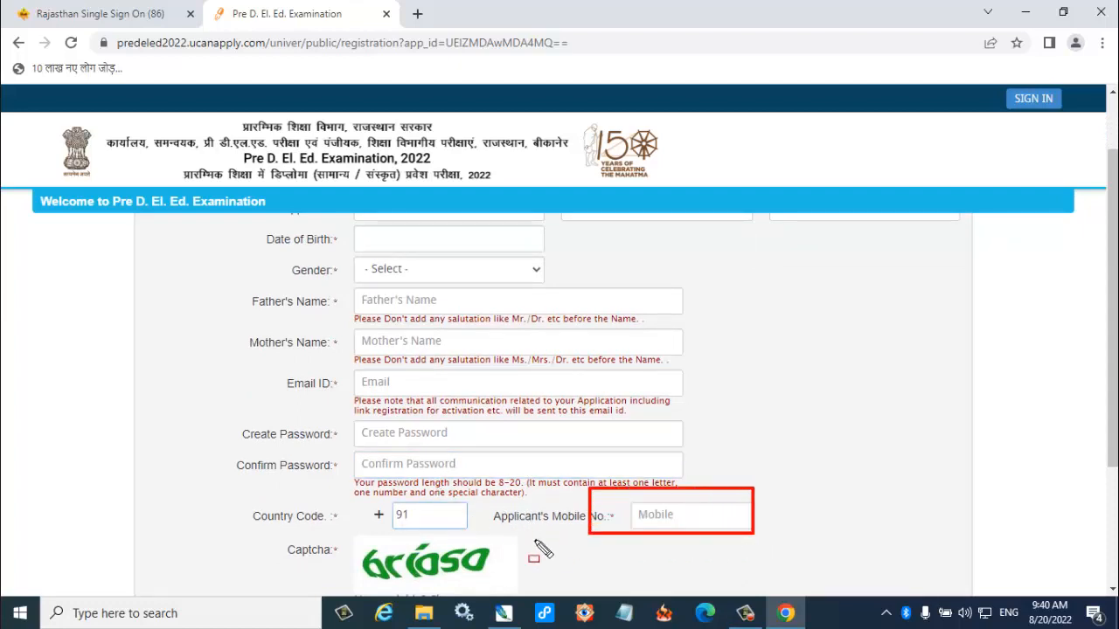
key(Escape)
scroll(499, 524, down, 2)
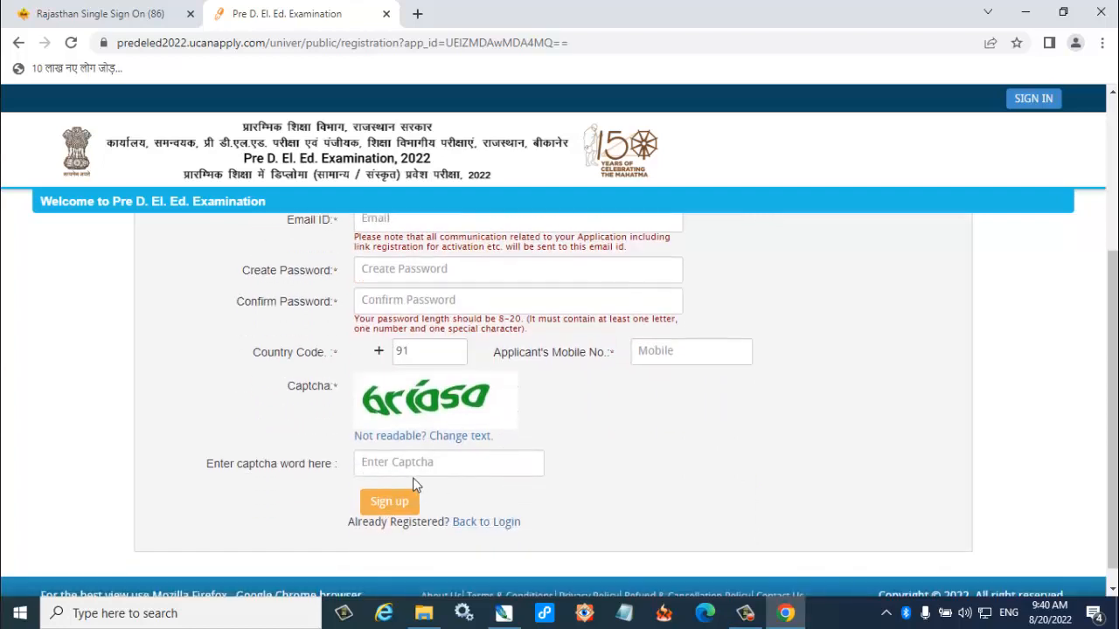
drag(346, 448, 539, 477)
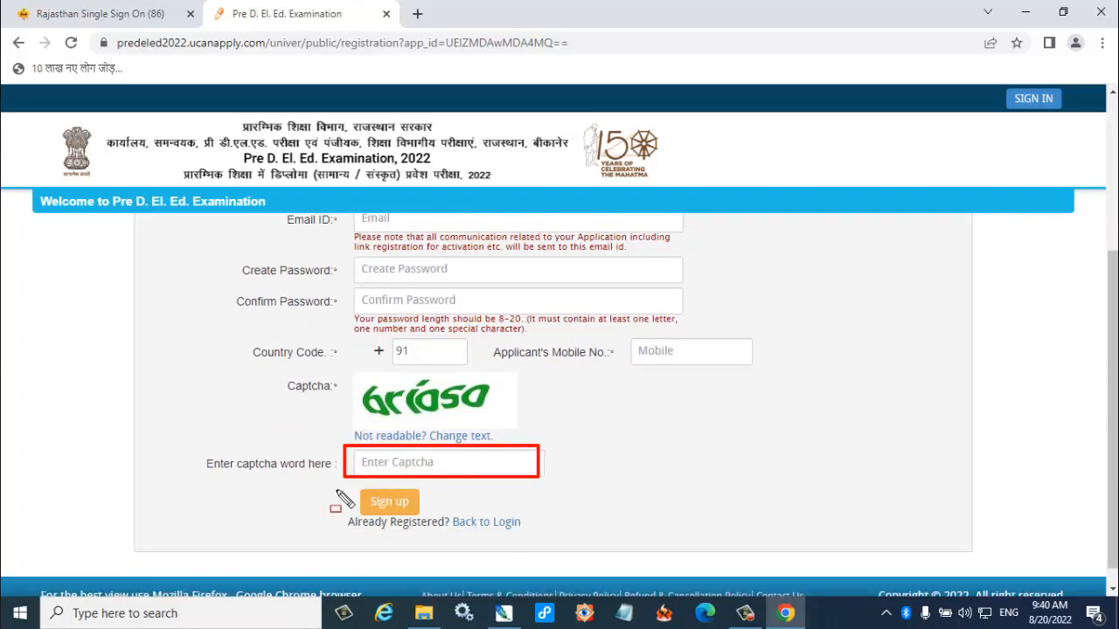
mouse_move(336, 491)
mouse_down()
mouse_move(476, 538)
mouse_move(461, 516)
mouse_up()
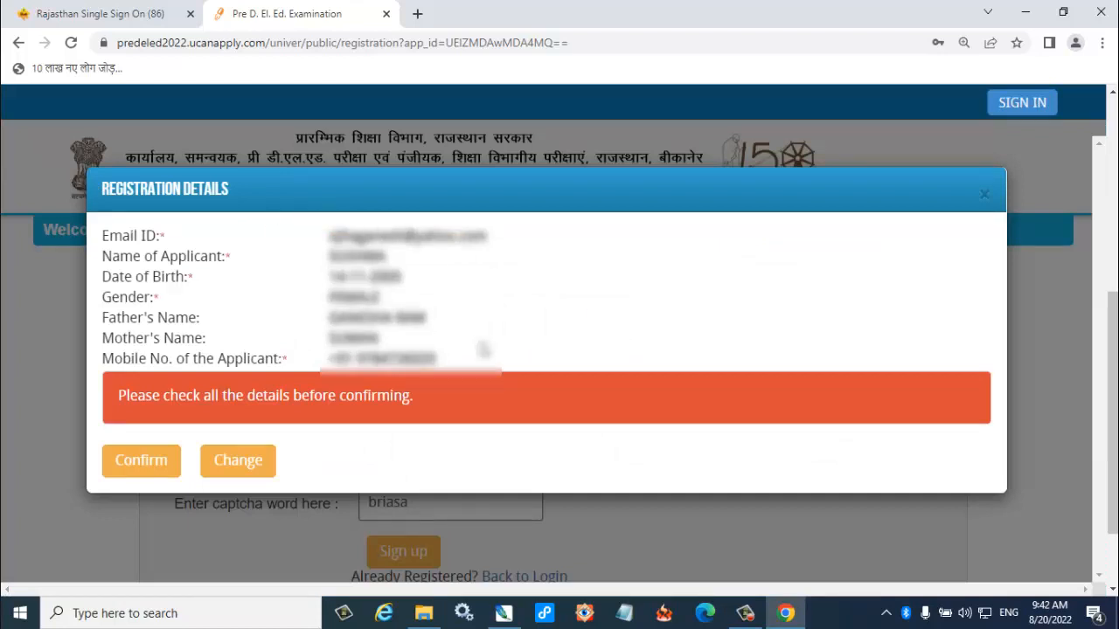
Confirm the applicant's registration details, dismiss the password-saving offer and open the account activation page.
click(135, 470)
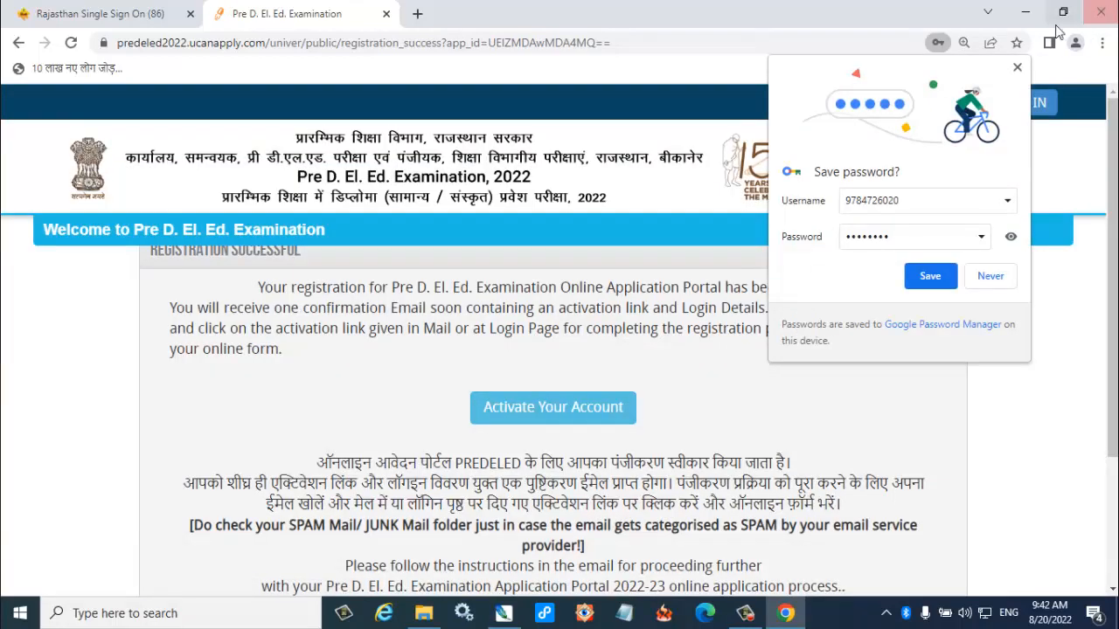
click(1016, 68)
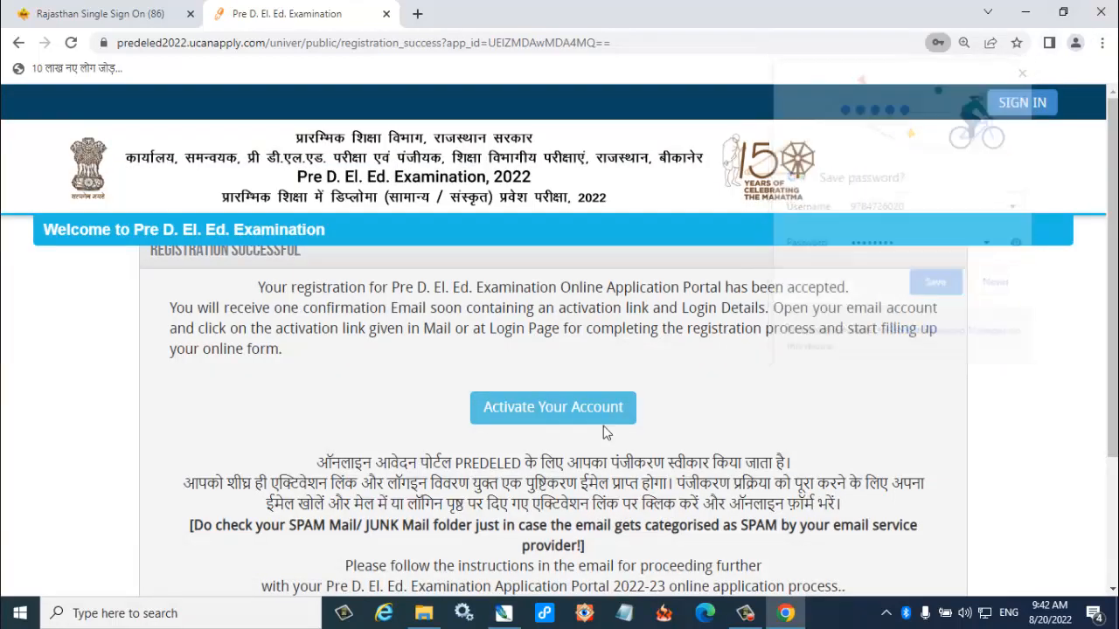
click(542, 420)
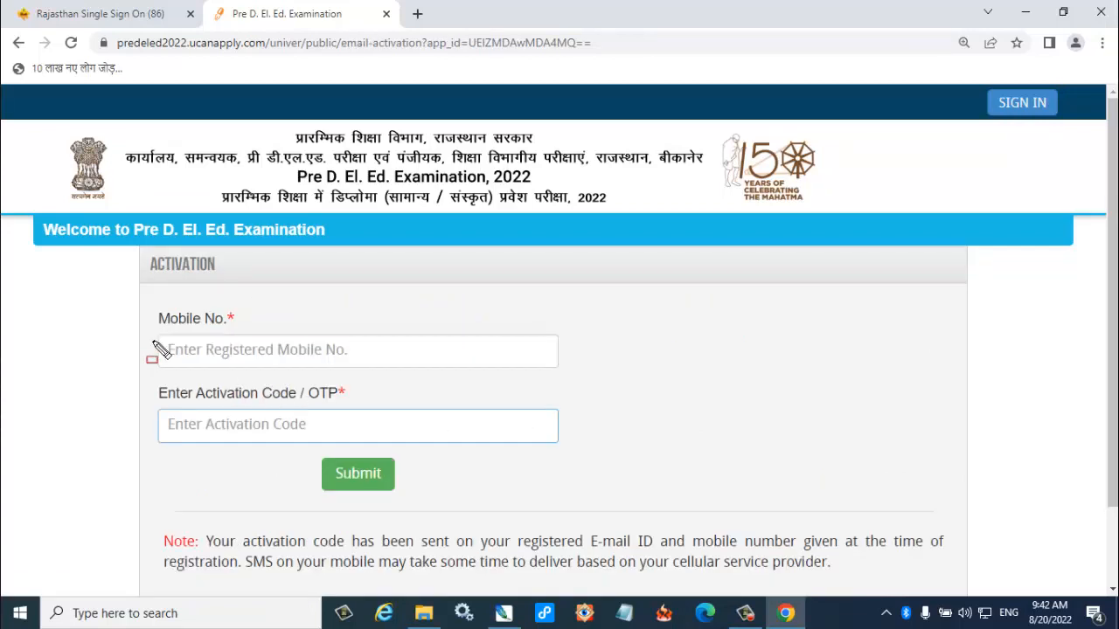
Examine the activation page's fields for the registered mobile number and activation code, and its submit option.
mouse_move(154, 339)
mouse_down()
mouse_move(251, 380)
mouse_move(401, 371)
mouse_up()
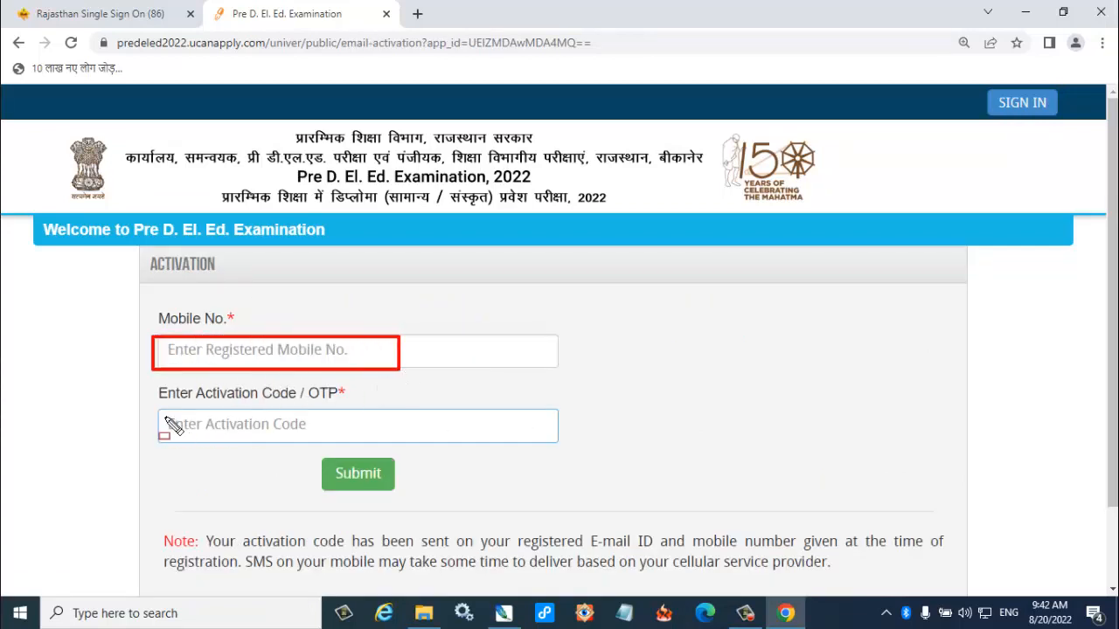
mouse_move(147, 405)
mouse_down()
mouse_move(196, 442)
mouse_move(293, 462)
mouse_move(305, 451)
mouse_up()
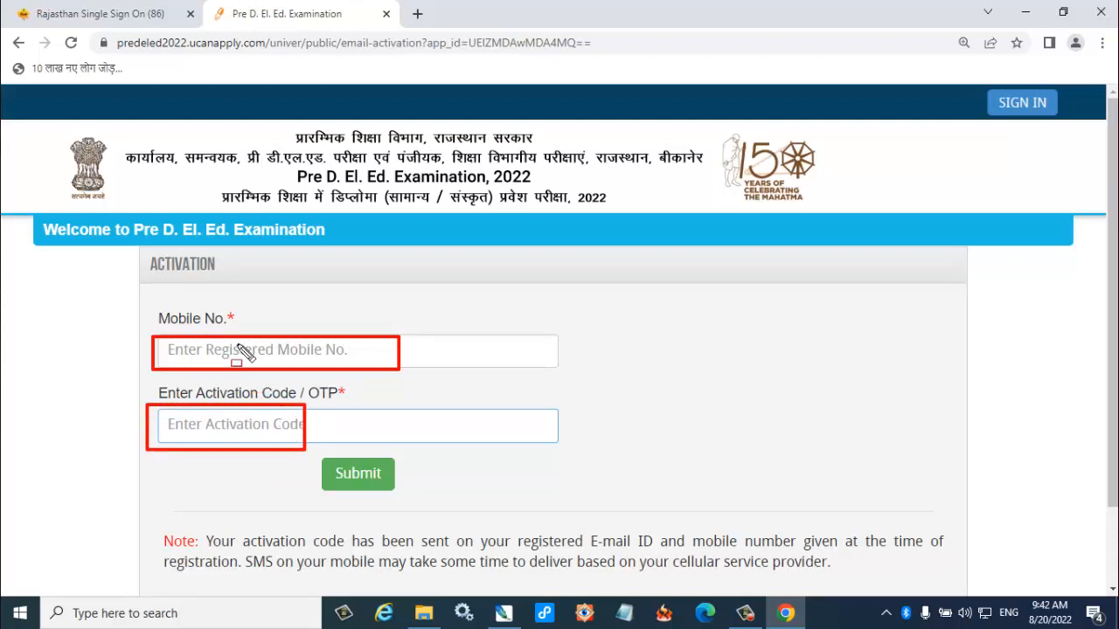
mouse_move(308, 452)
mouse_down()
mouse_move(376, 502)
mouse_move(449, 511)
mouse_up()
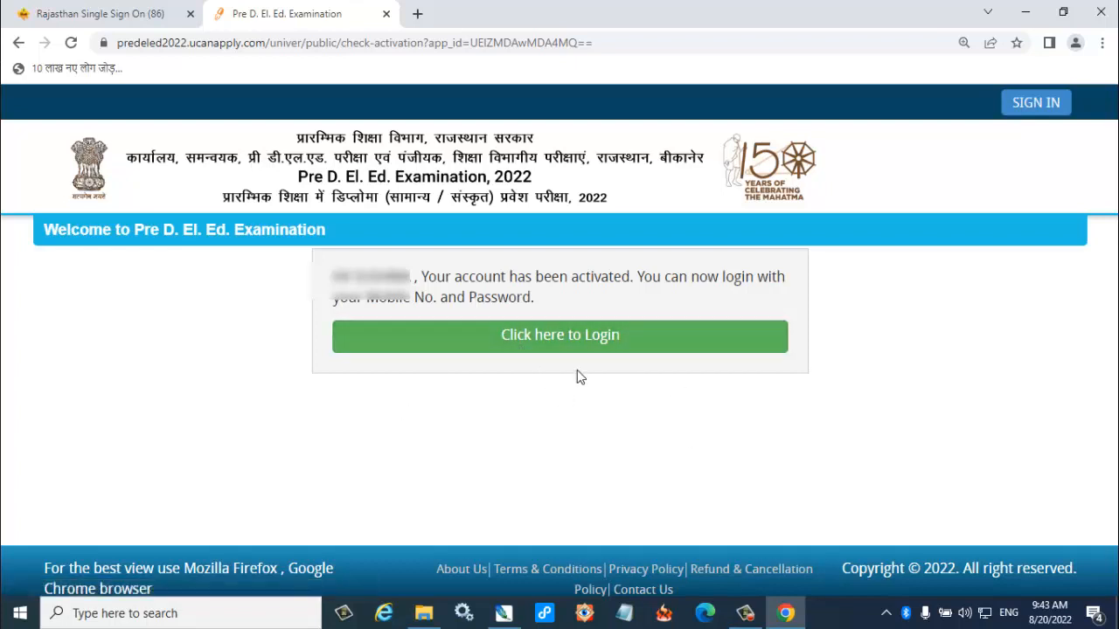
Go to the applicant login, sign in with the registered mobile number and account password, and open My Application from the dashboard.
click(544, 345)
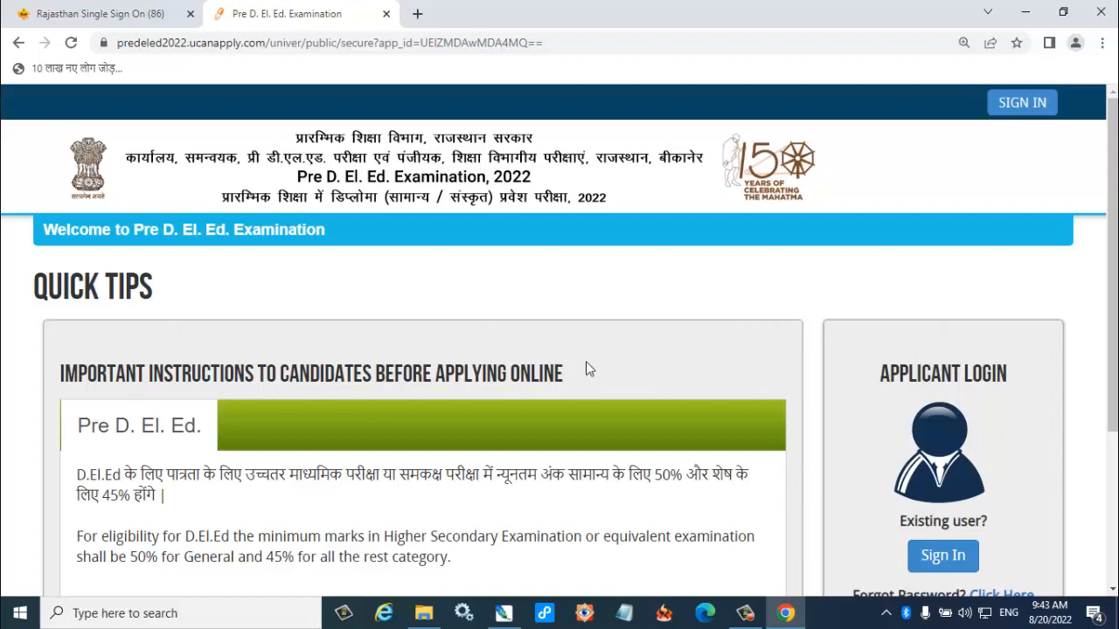
scroll(588, 368, down, 2)
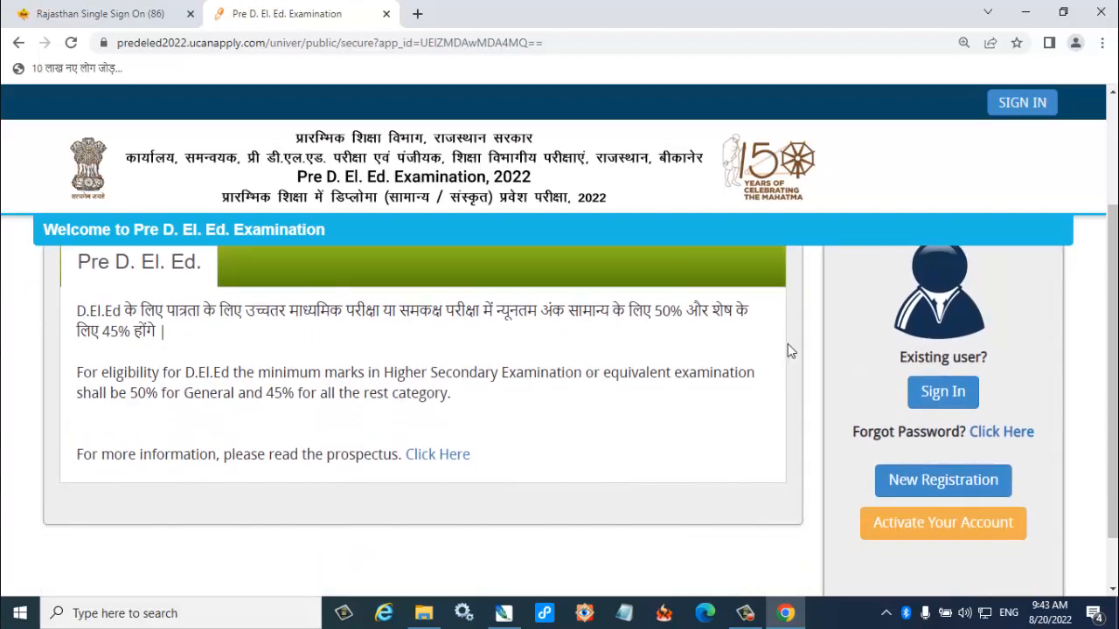
click(943, 393)
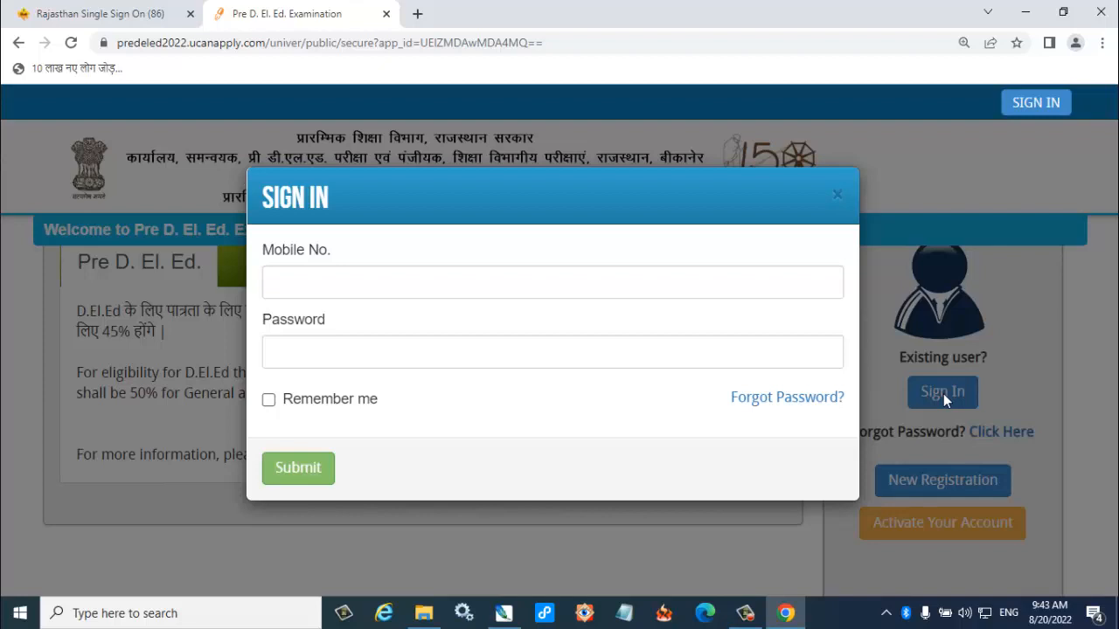
click(341, 362)
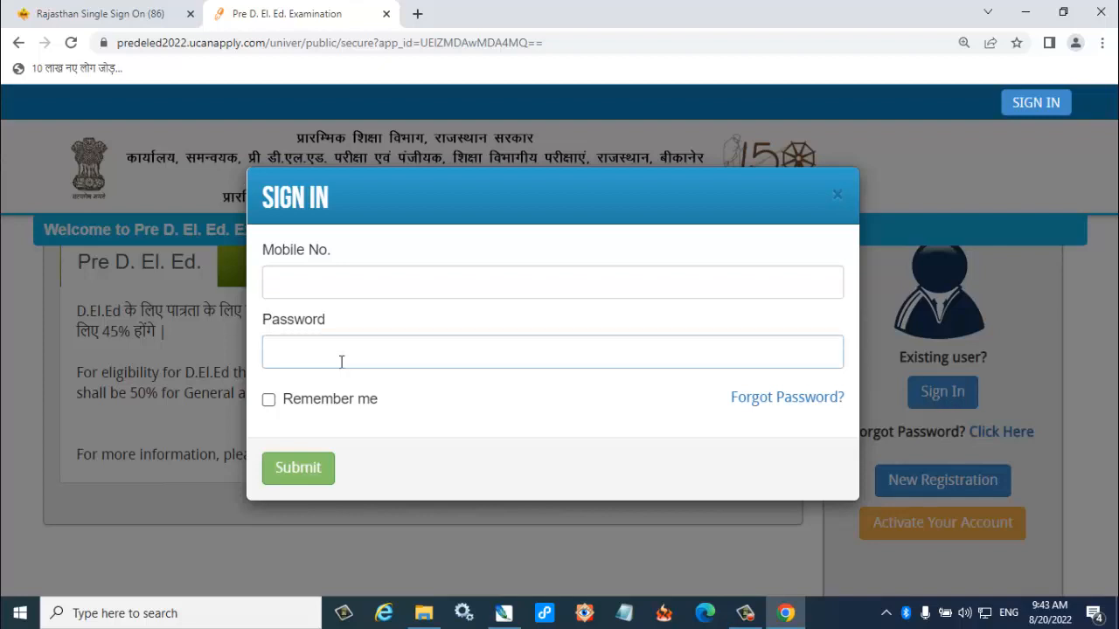
click(348, 289)
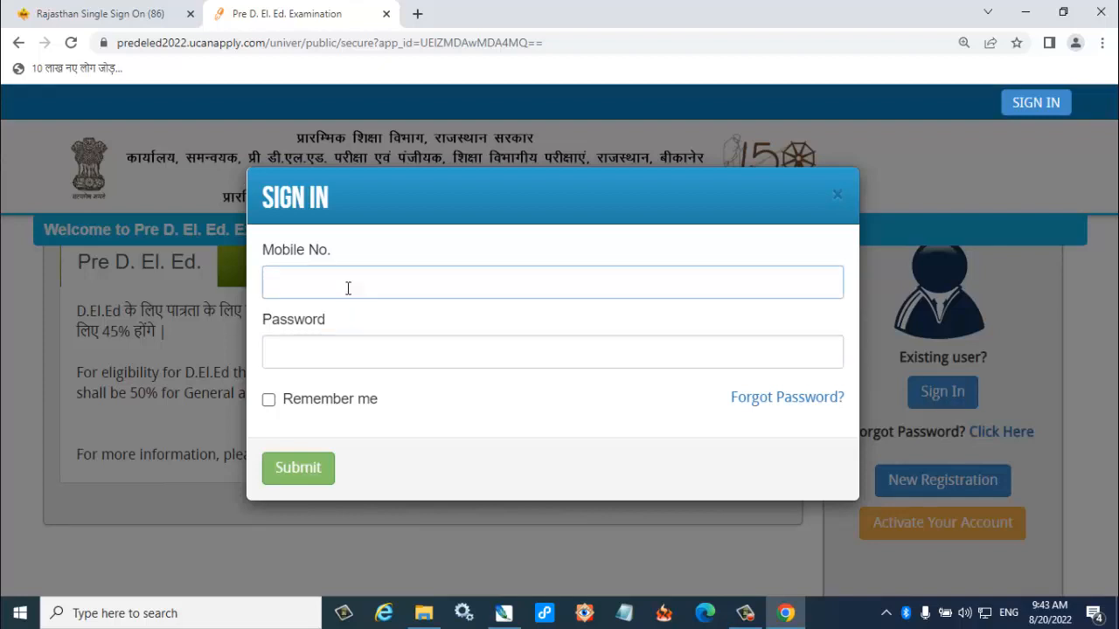
click(312, 442)
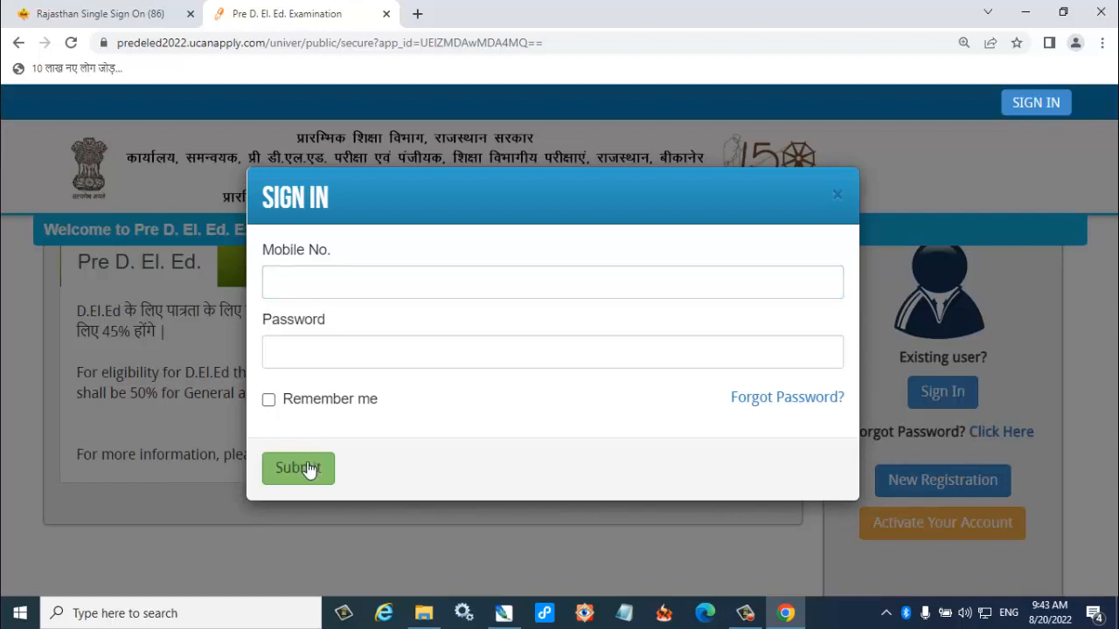
click(308, 469)
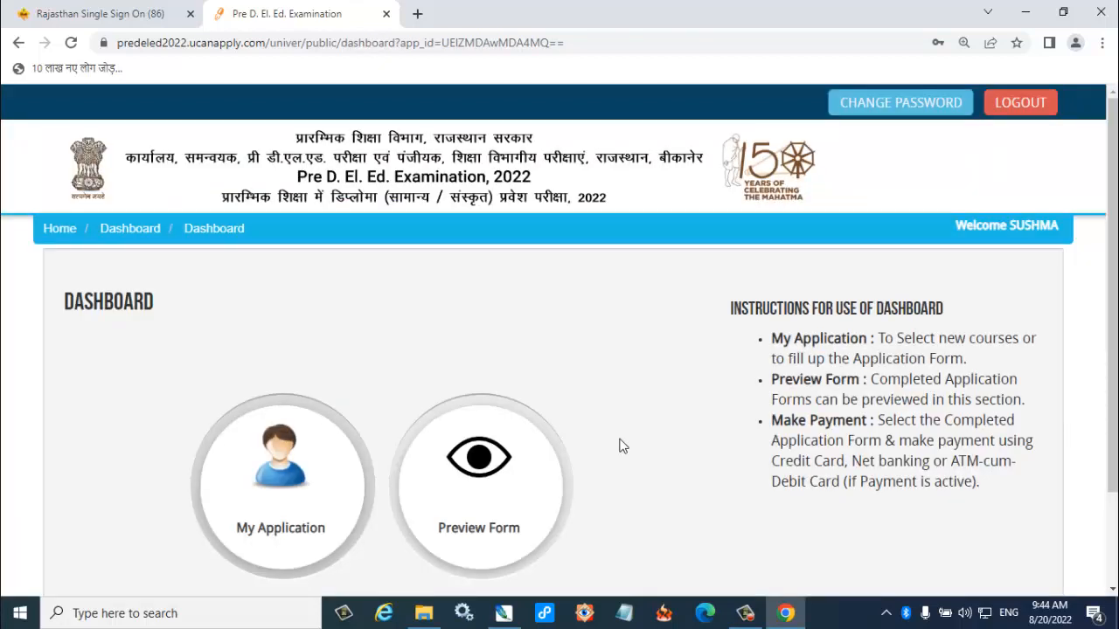
click(274, 529)
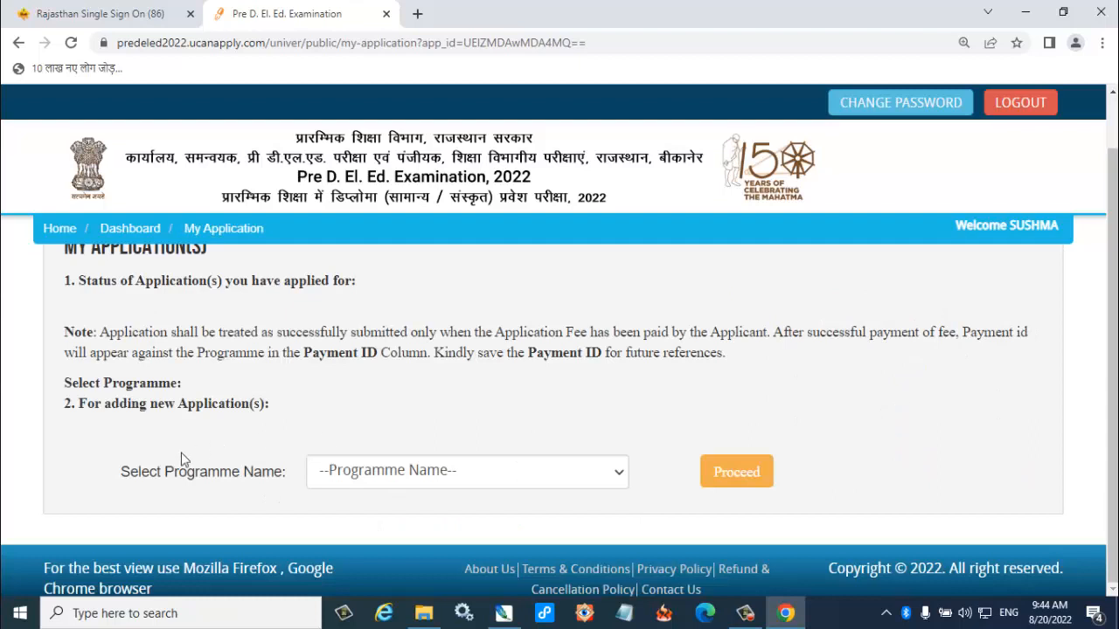
Choose the Pre D. El. Ed. programme, confirm having read the prospectus and eligibility conditions, and add the programme.
click(394, 487)
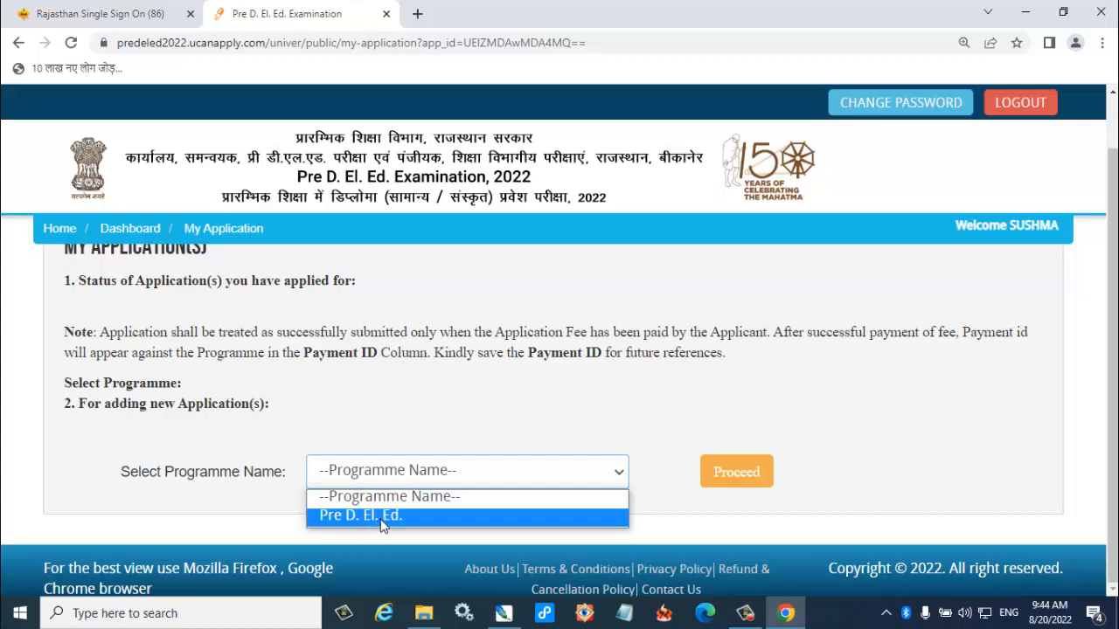
click(383, 521)
click(745, 476)
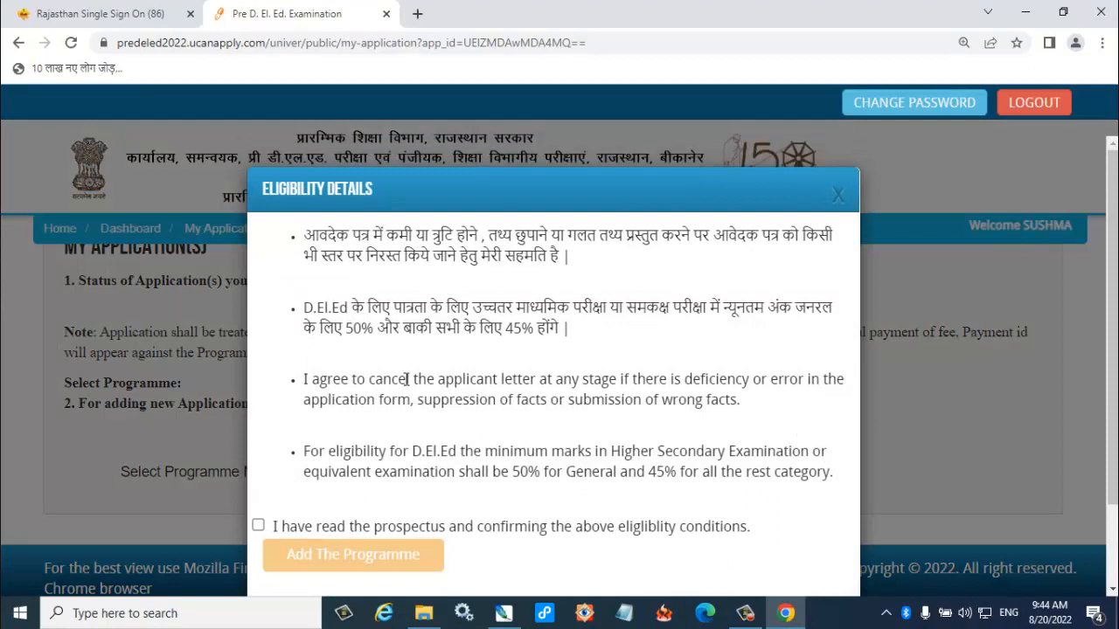
scroll(407, 378, down, 1)
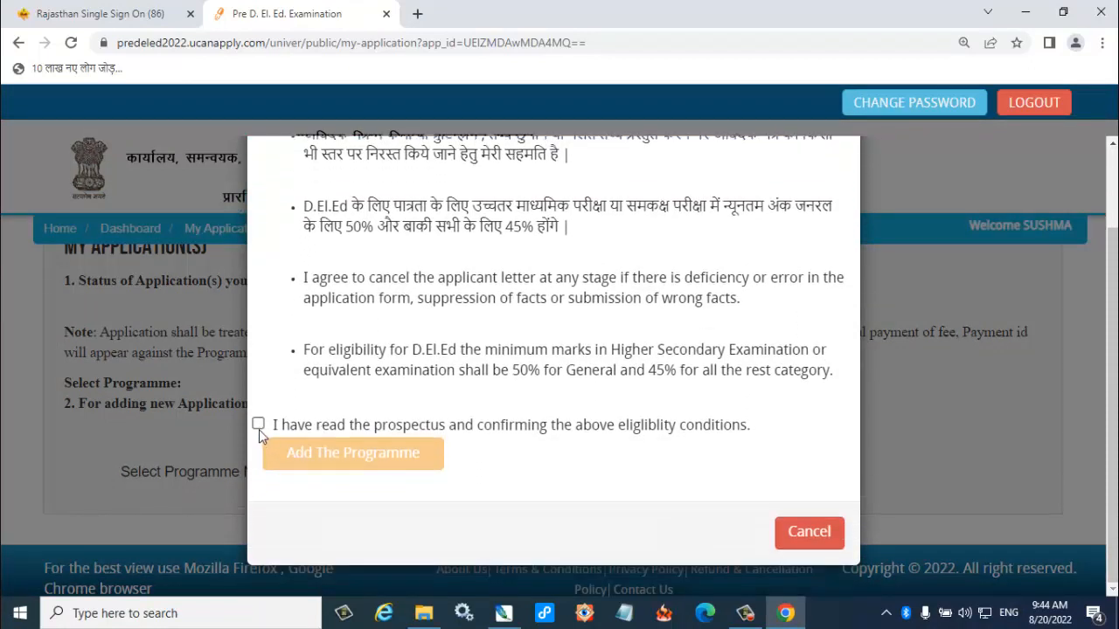
click(258, 425)
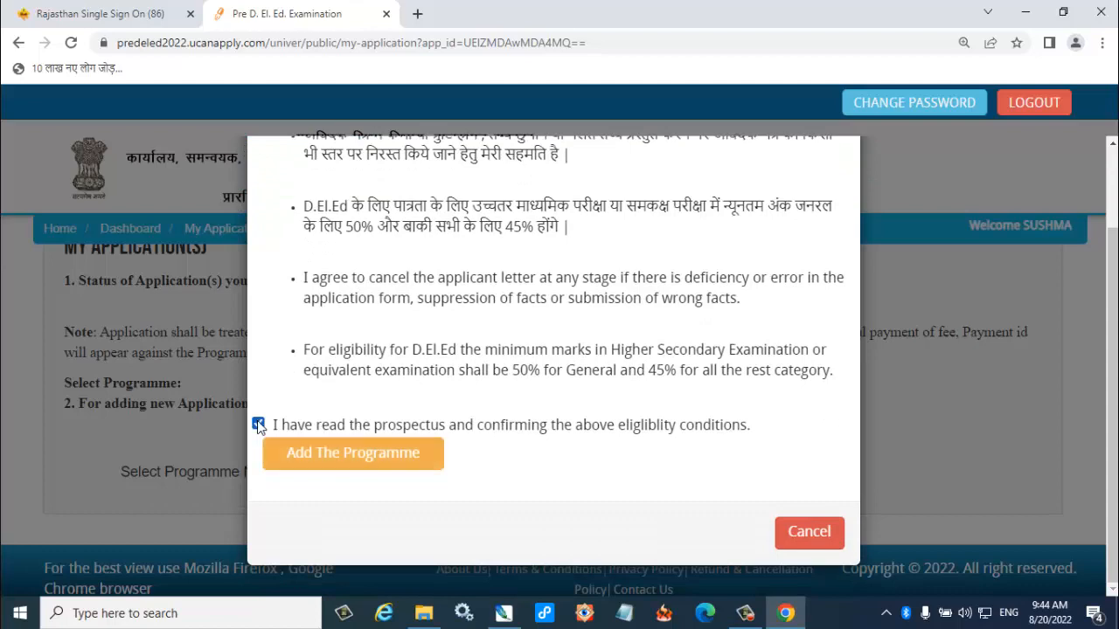
click(338, 461)
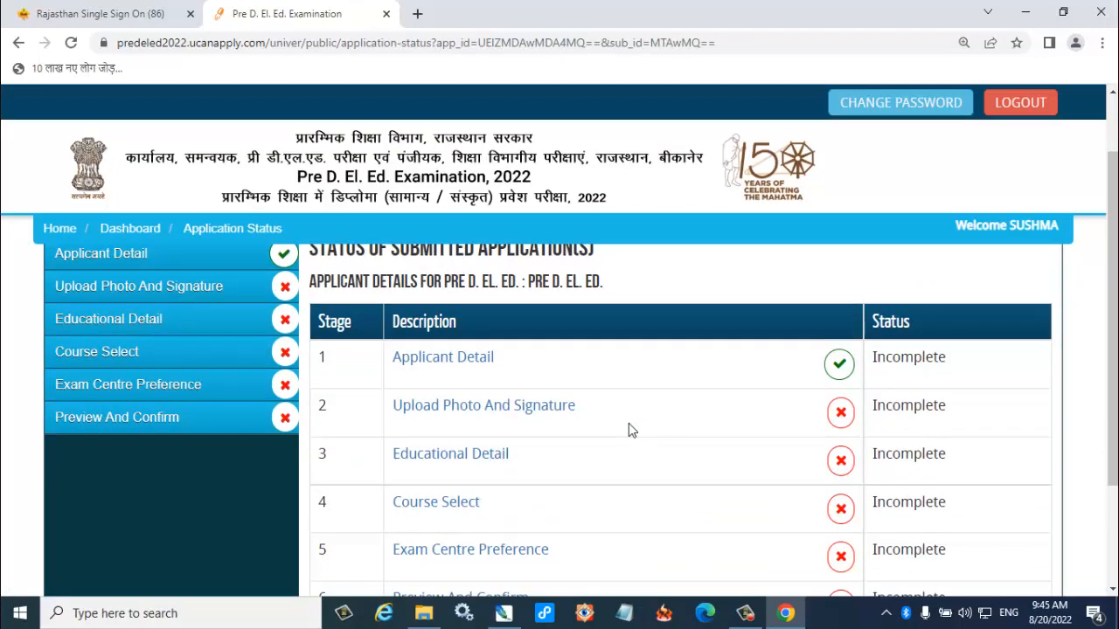
Review the six application stages on the status page and open the Applicant Detail stage.
scroll(628, 429, down, 1)
scroll(629, 429, down, 1)
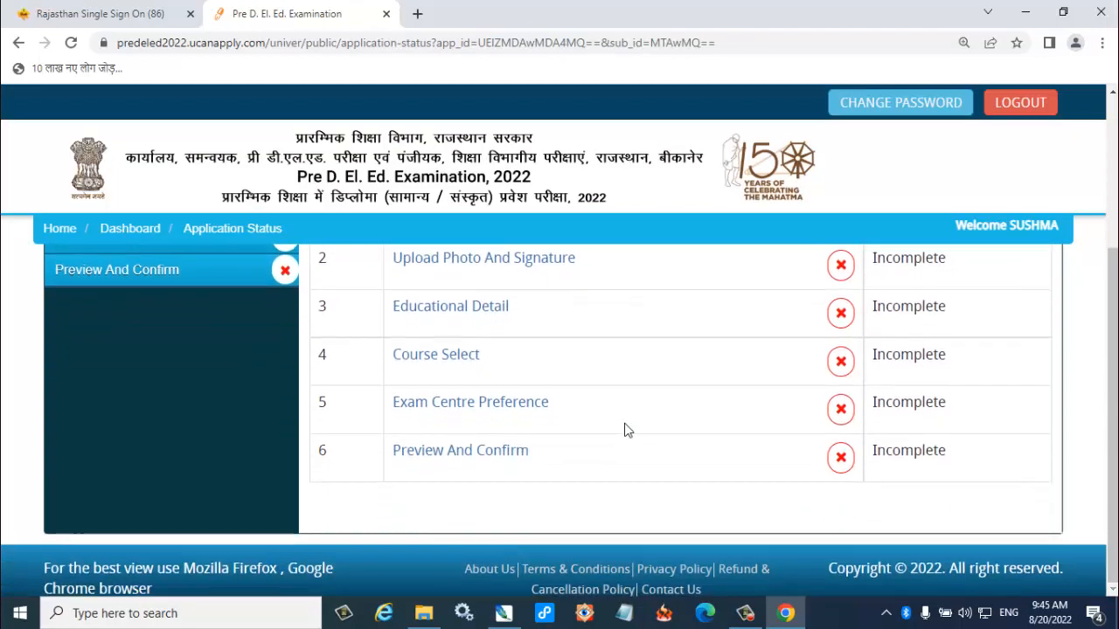
scroll(629, 429, up, 1)
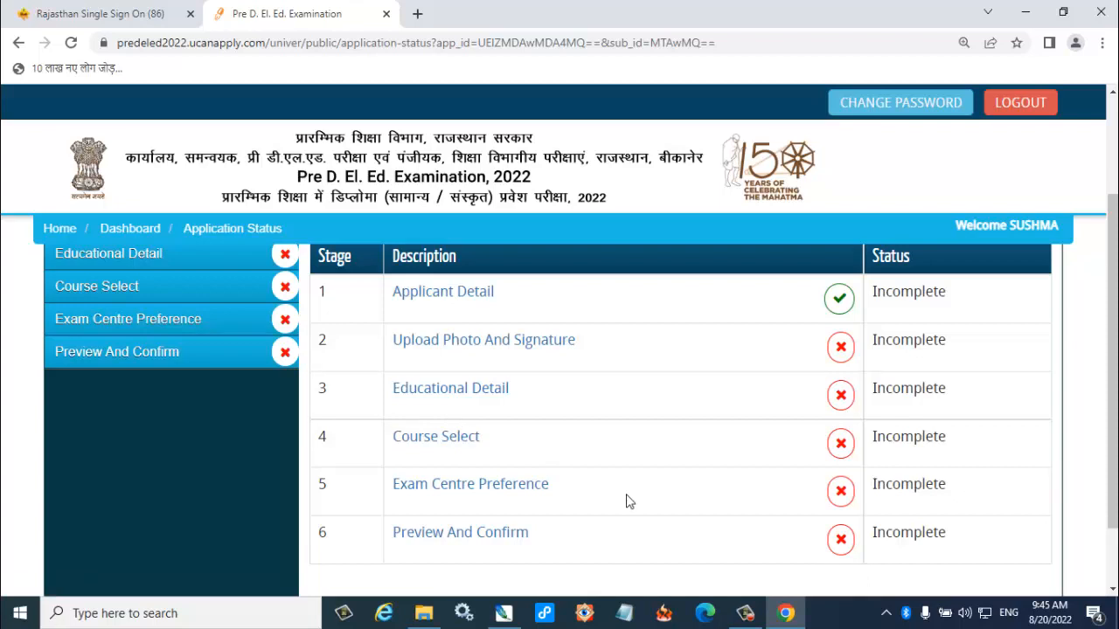
scroll(638, 515, down, 1)
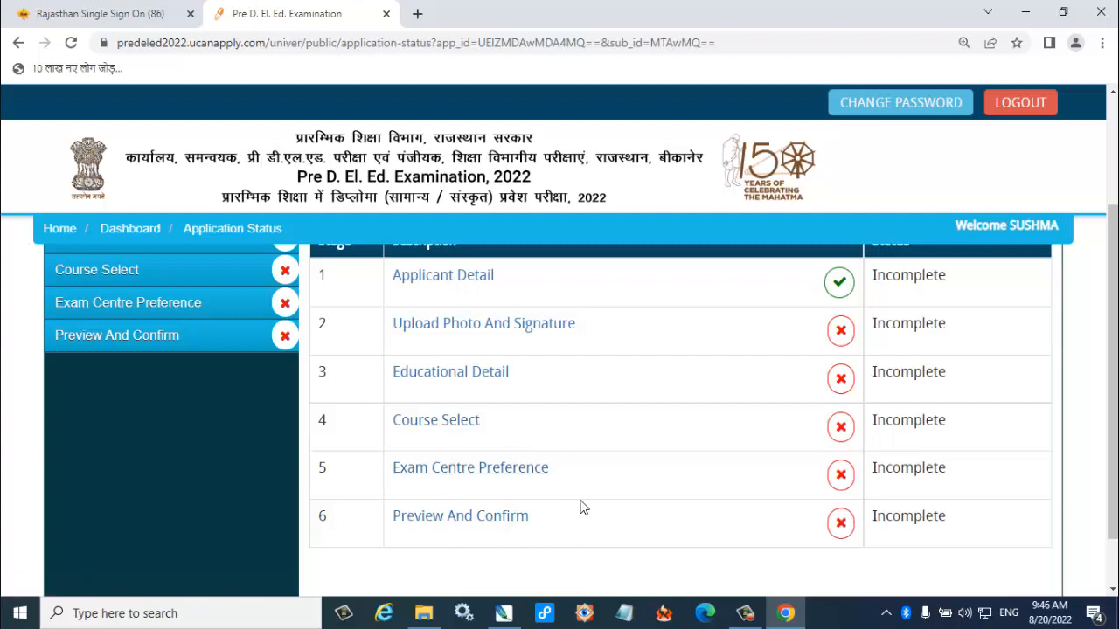
click(446, 277)
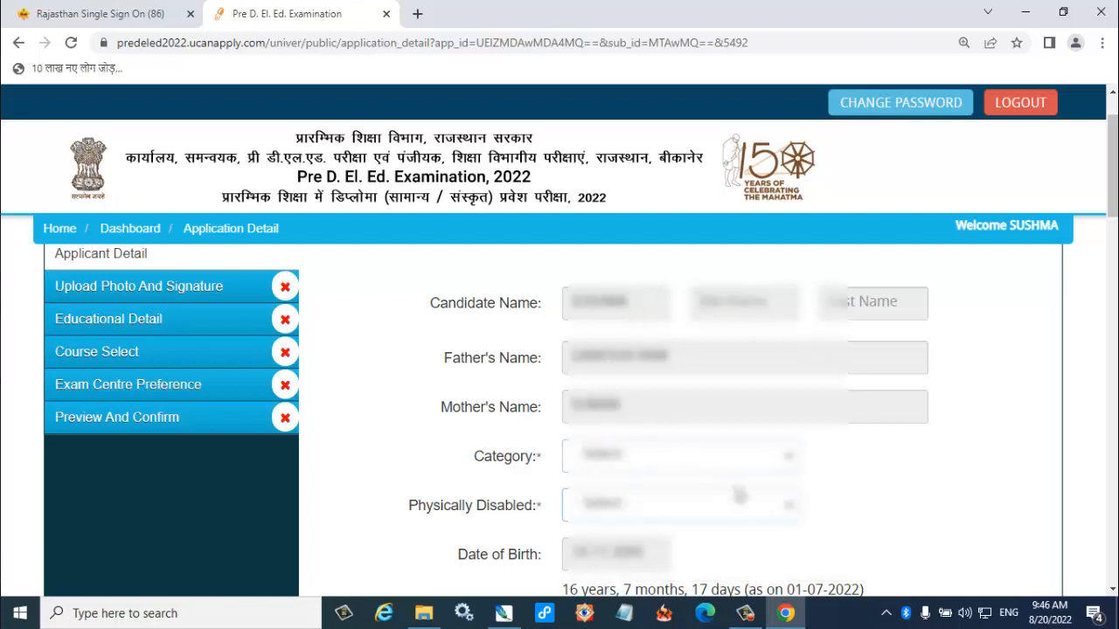
Set the applicant's Category to General and Physically Disabled to No.
click(665, 462)
click(603, 296)
click(619, 505)
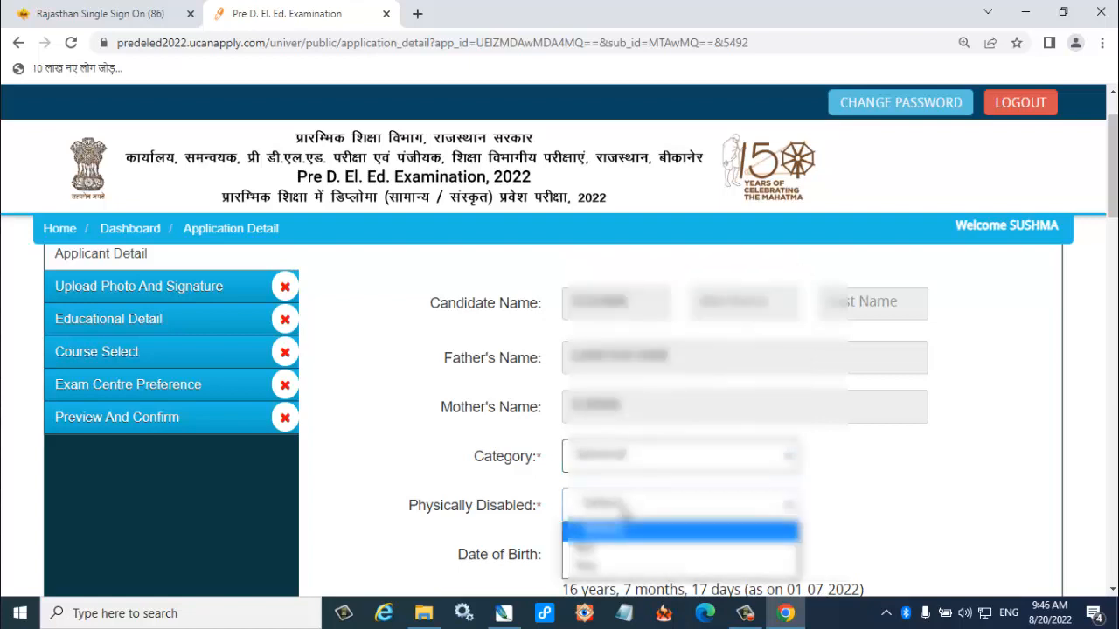
click(623, 548)
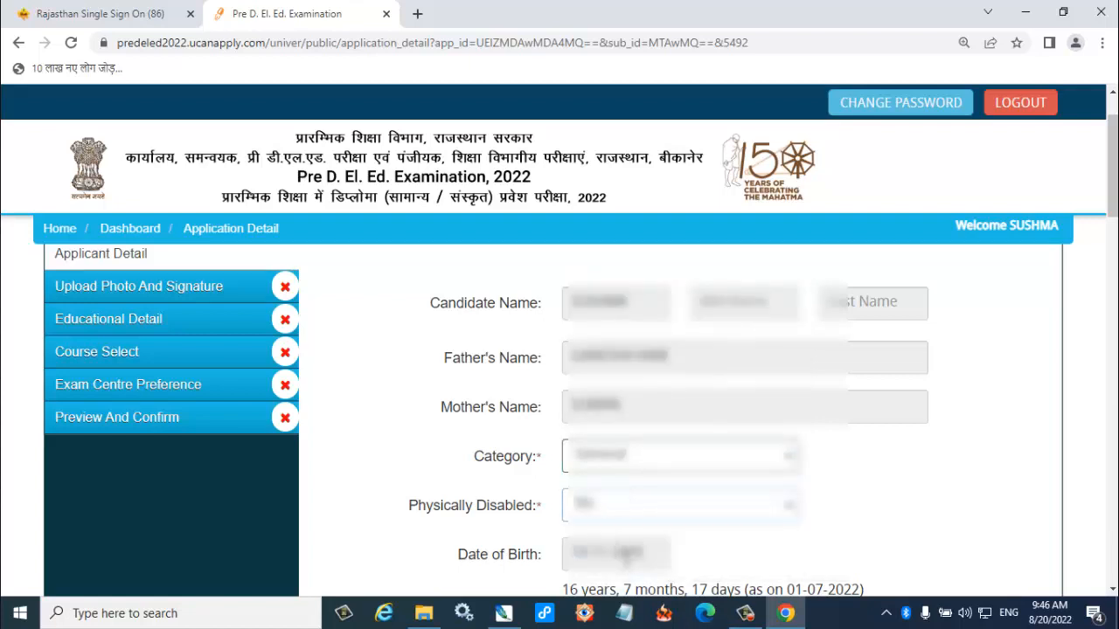
Set the applicant's Nationality to Indian and Marital Status to Unmarried.
scroll(629, 560, down, 5)
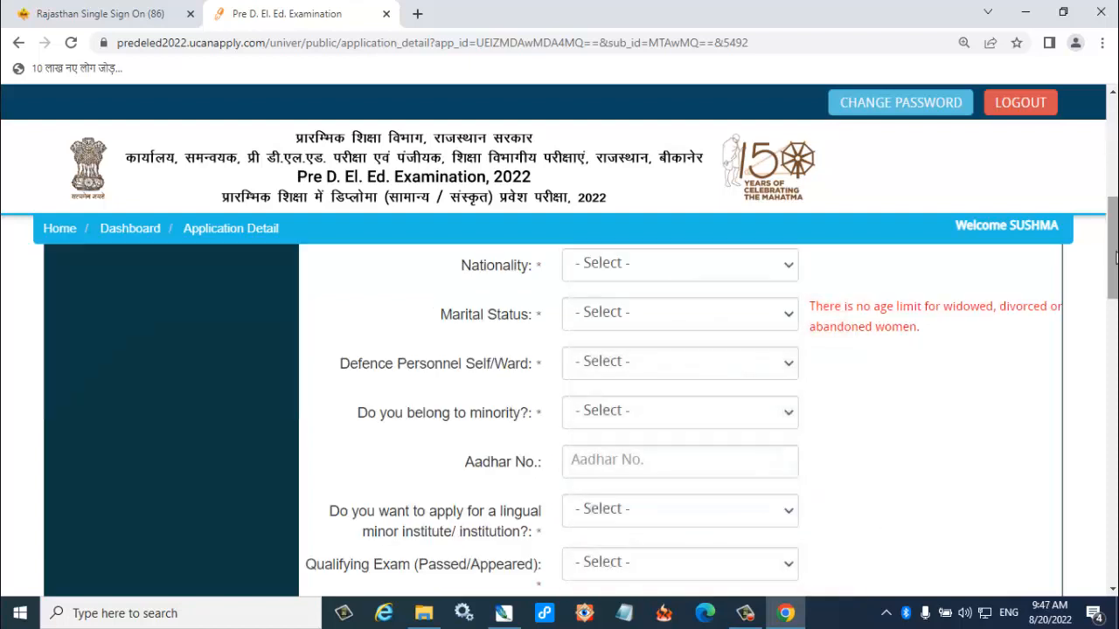
click(617, 264)
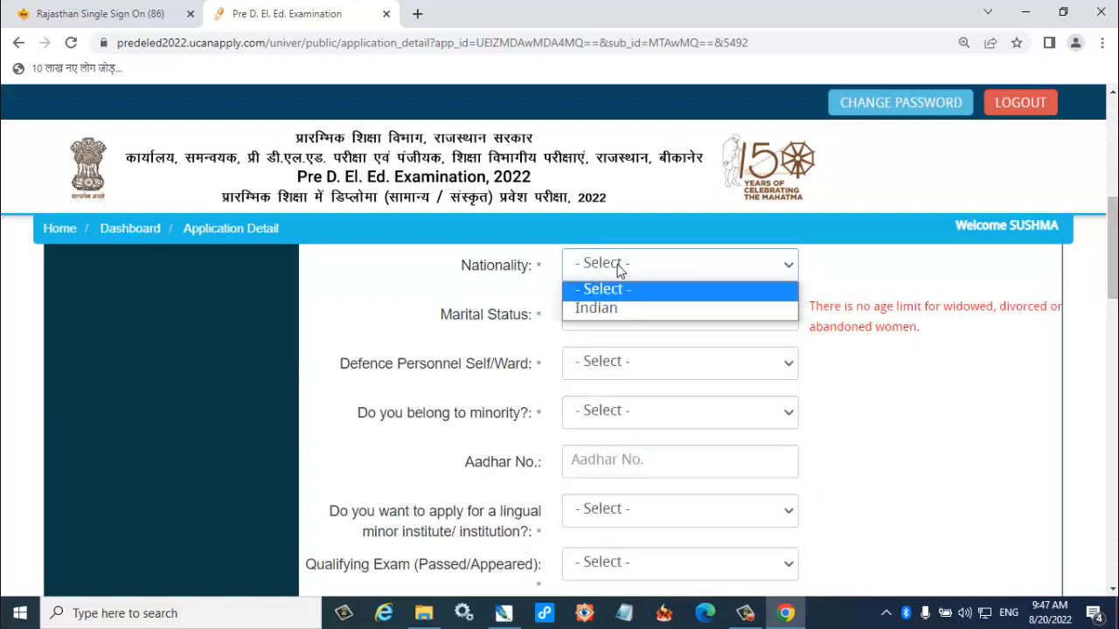
click(616, 308)
click(615, 315)
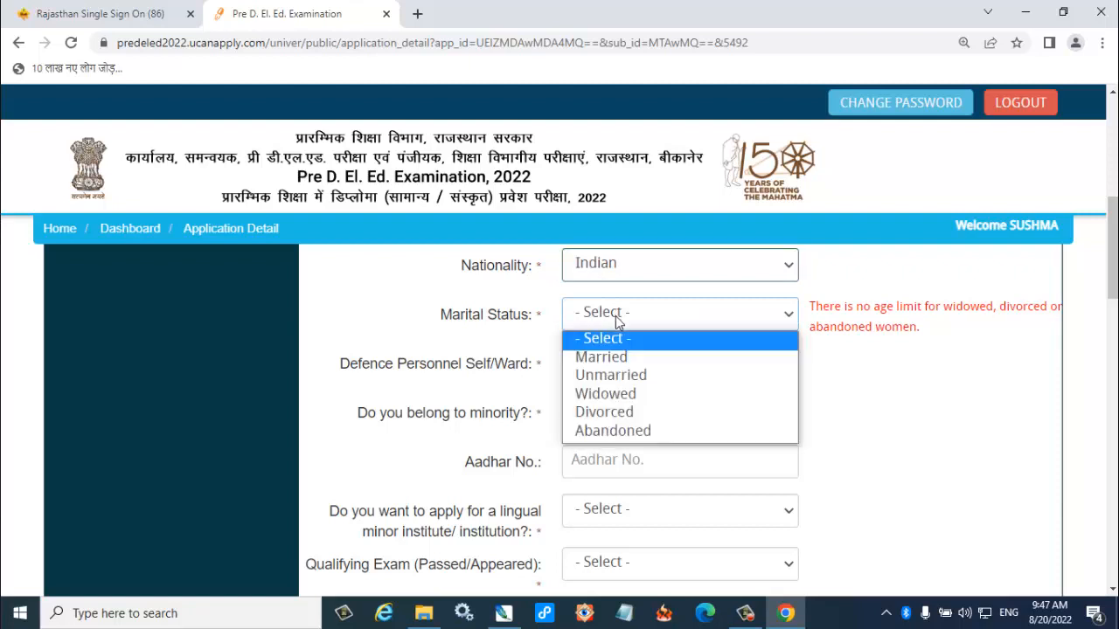
click(618, 379)
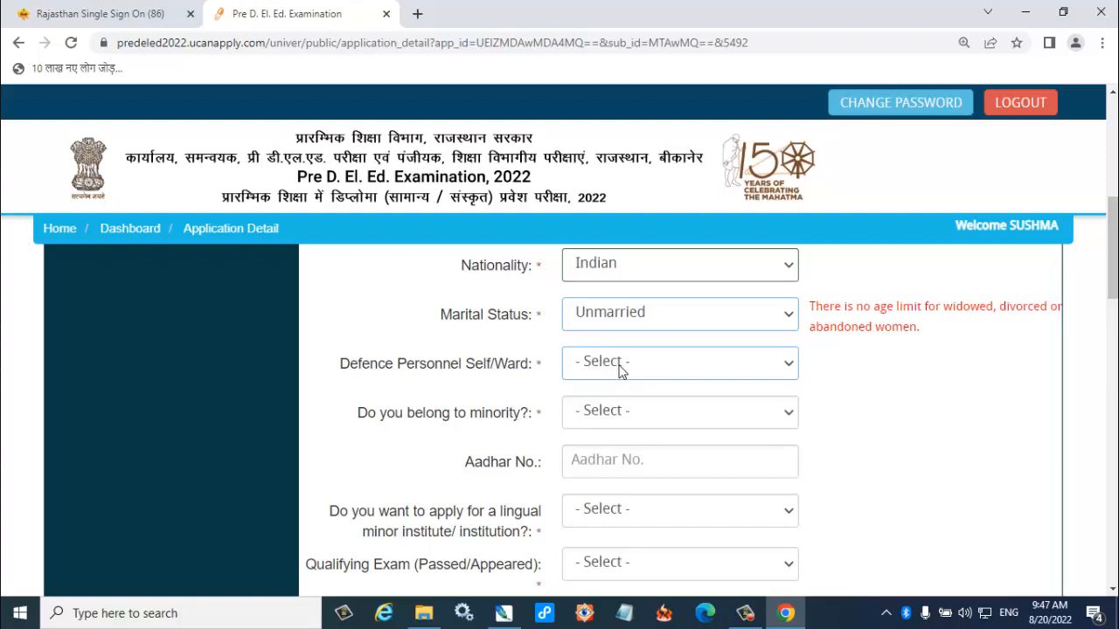
Answer No for both Defence Personnel Self/Ward and belonging to a minority.
click(619, 366)
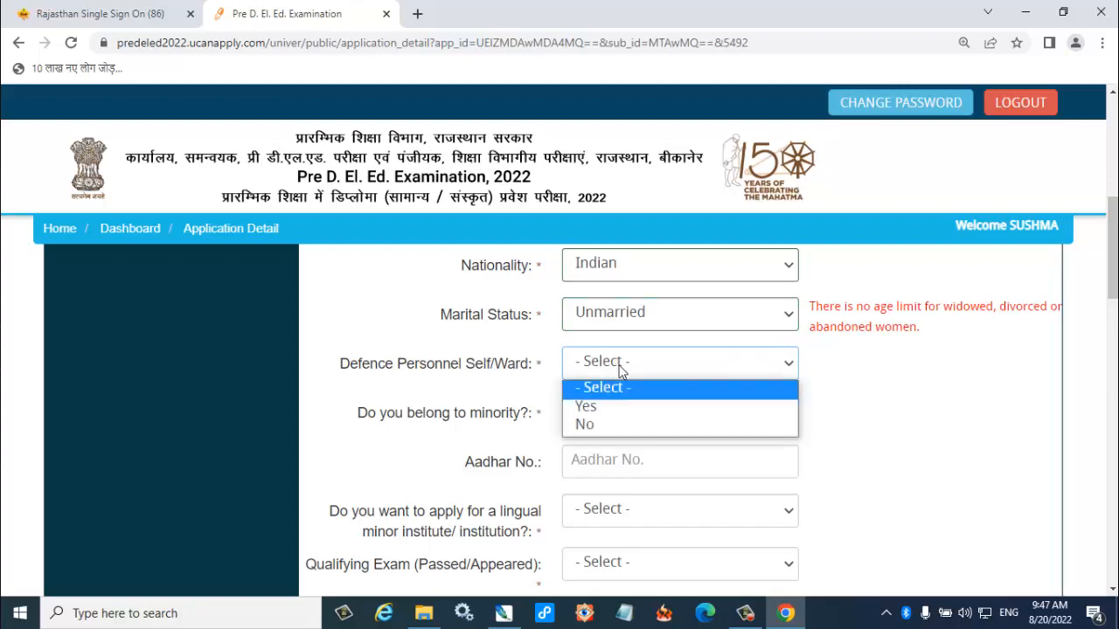
click(601, 422)
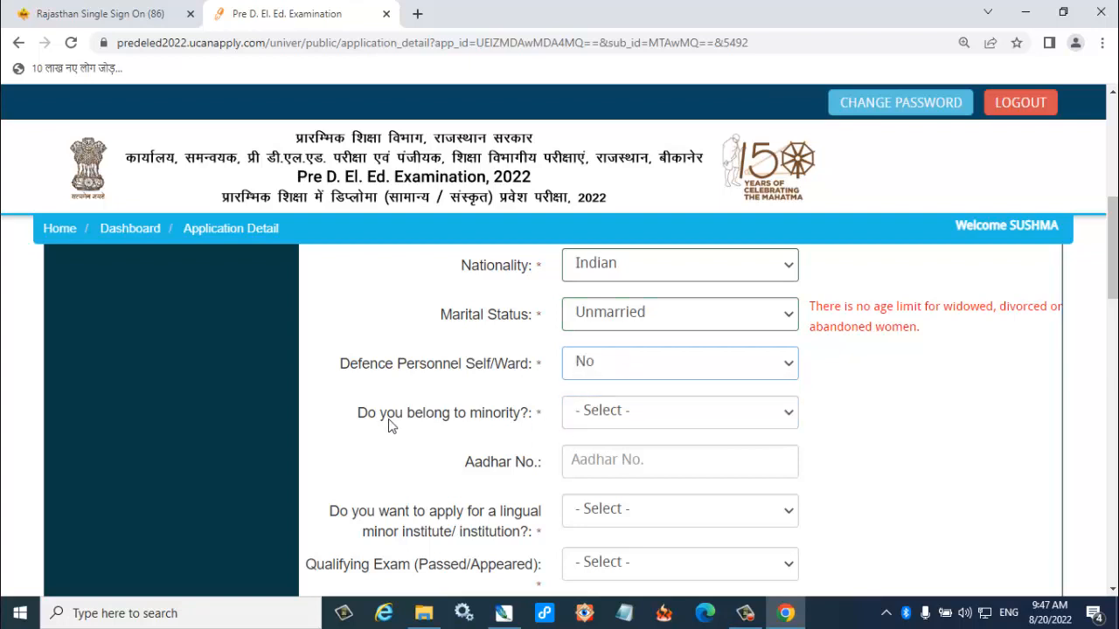
click(611, 413)
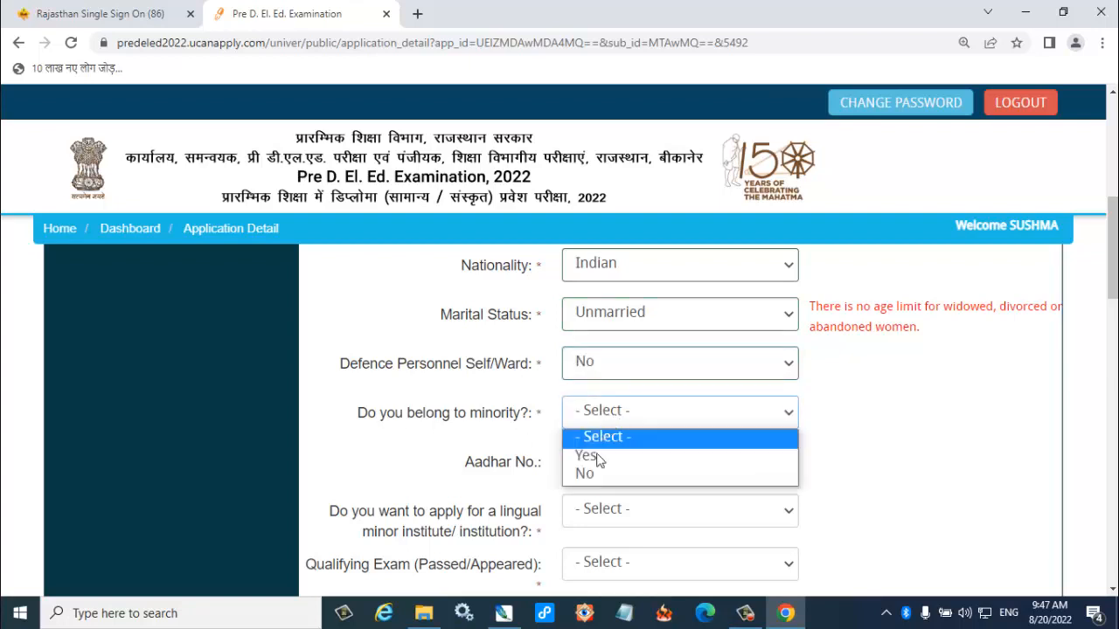
click(595, 473)
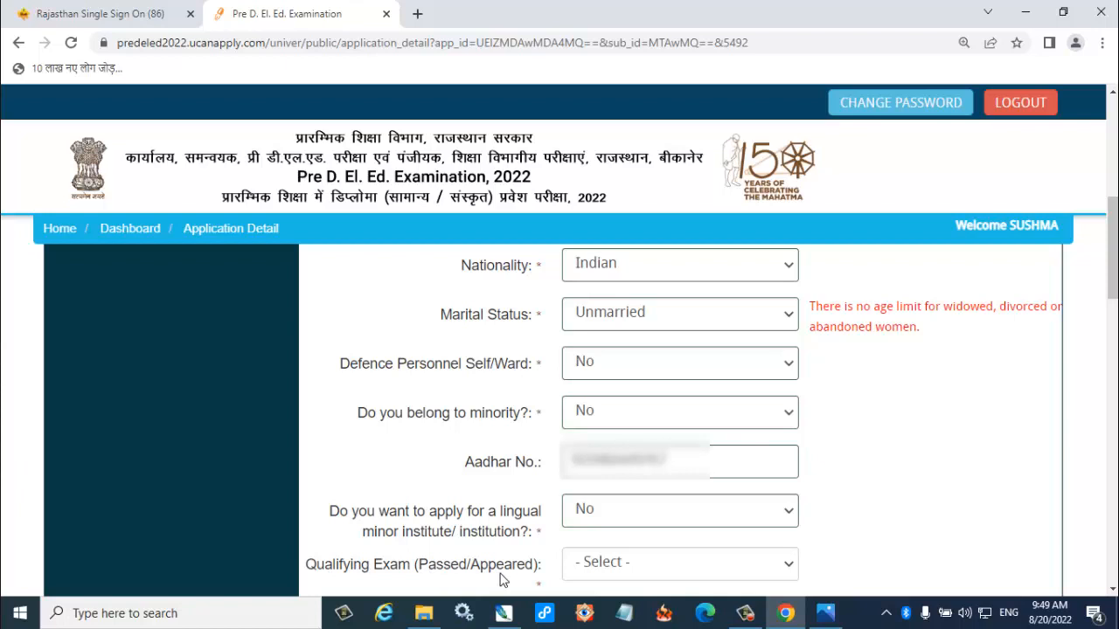
Fill in the Qualifying Exam status and answer No to From Sanskrit Varishtha Upadhyay and Sanskrit optional in Sr. Sec.
click(660, 577)
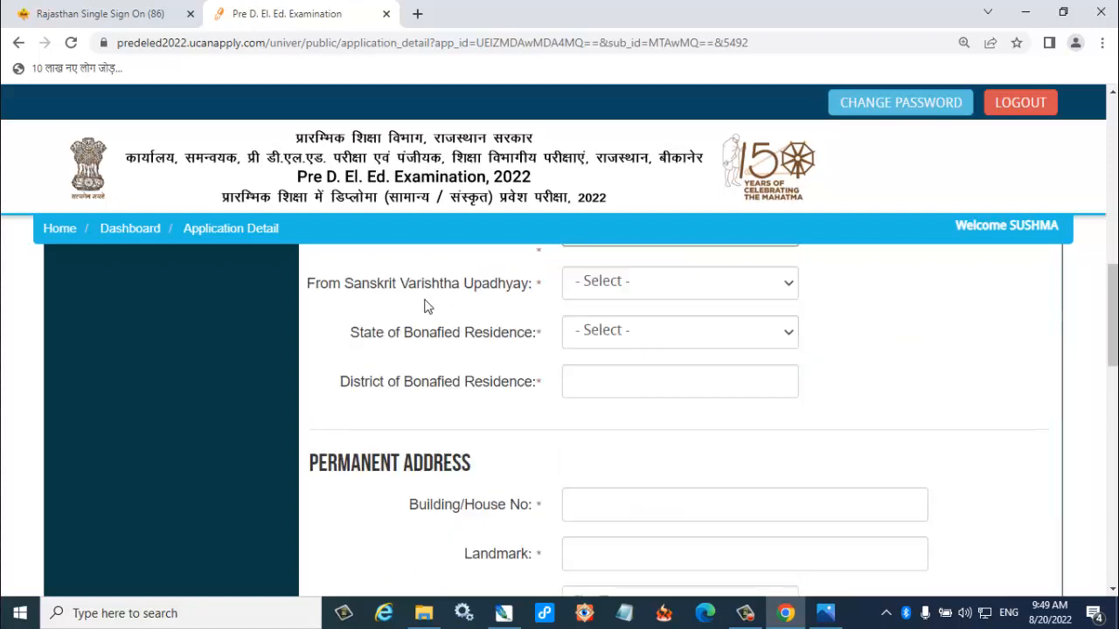
click(621, 290)
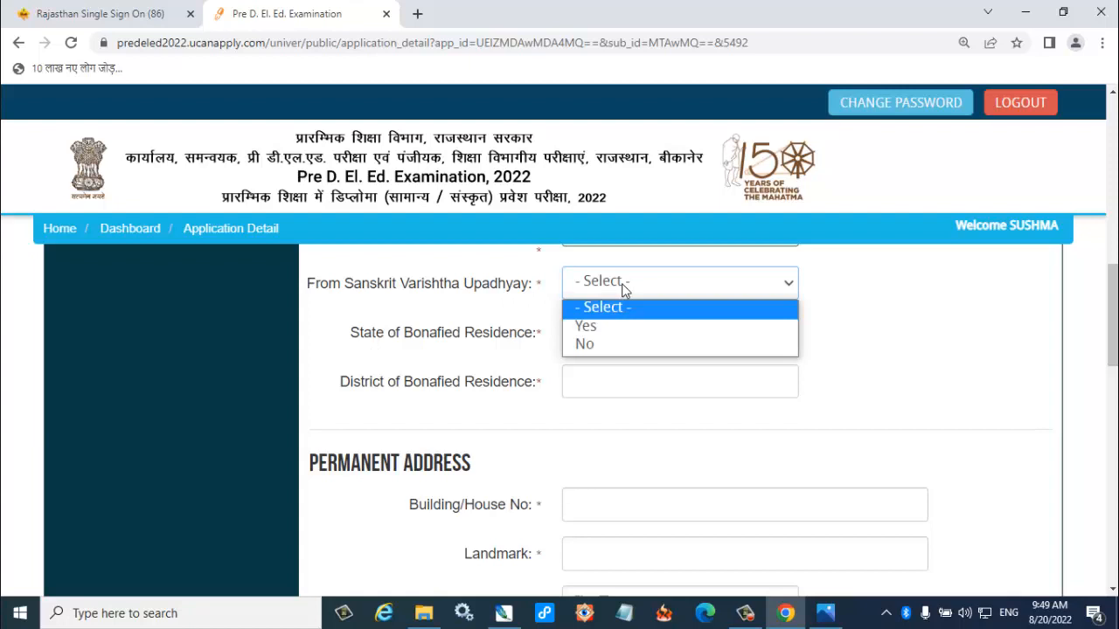
click(610, 344)
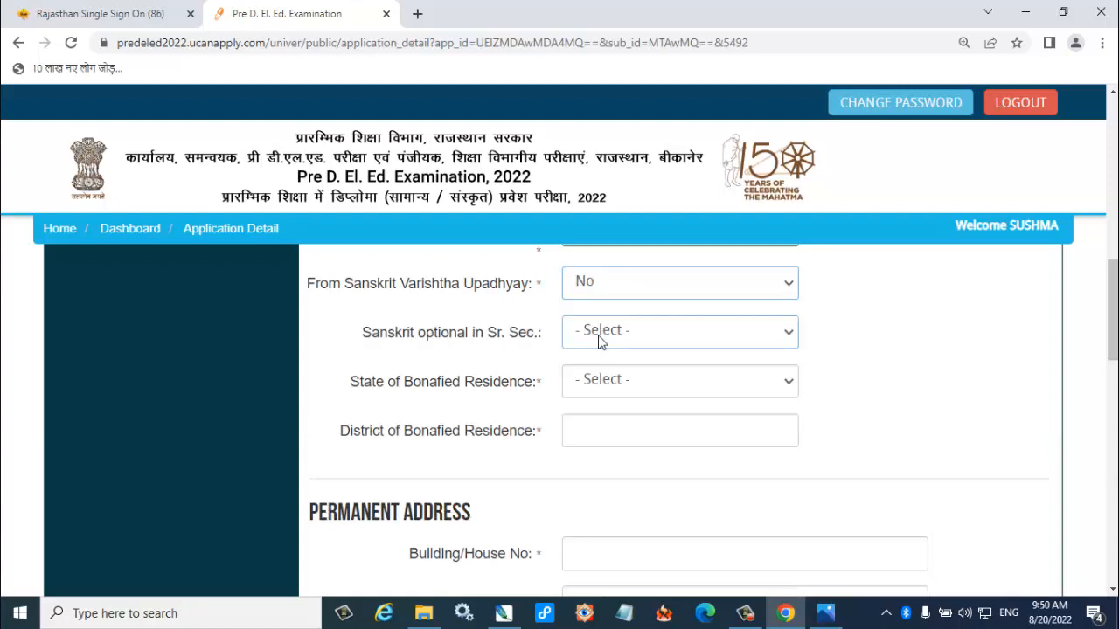
click(431, 341)
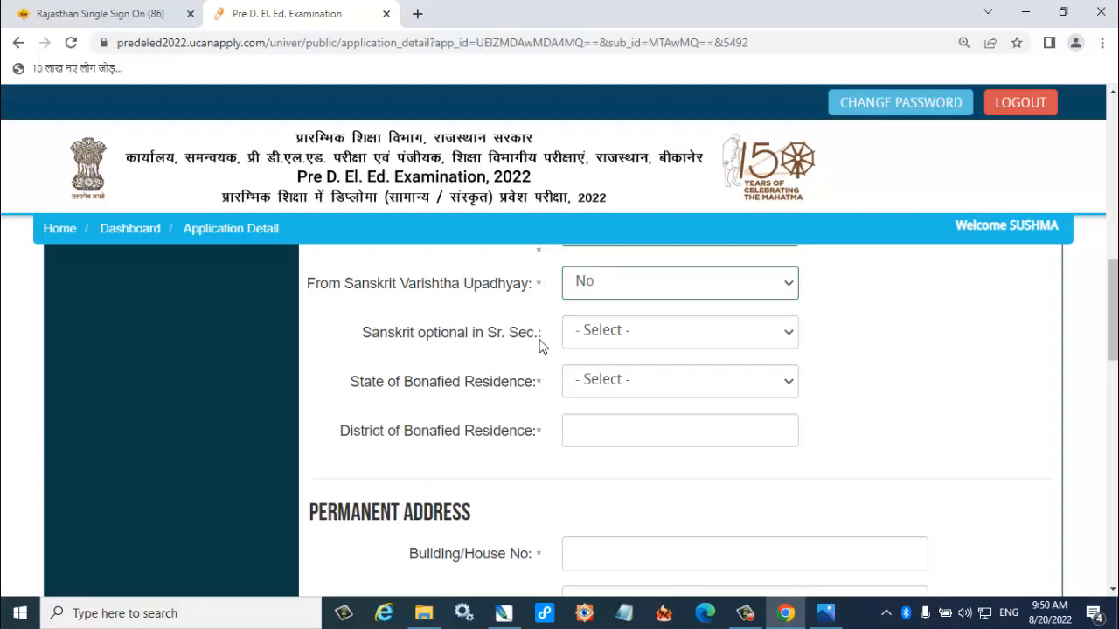
click(606, 334)
click(593, 397)
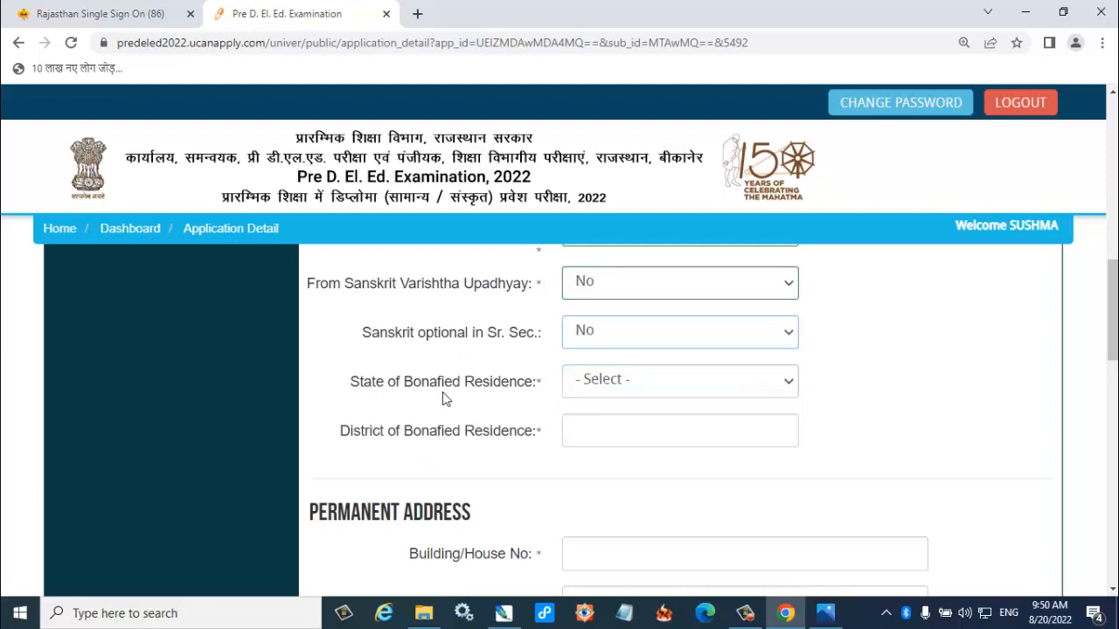
Set the State of Bonafied Residence to Rajasthan and the district to Hanumangarh.
click(651, 391)
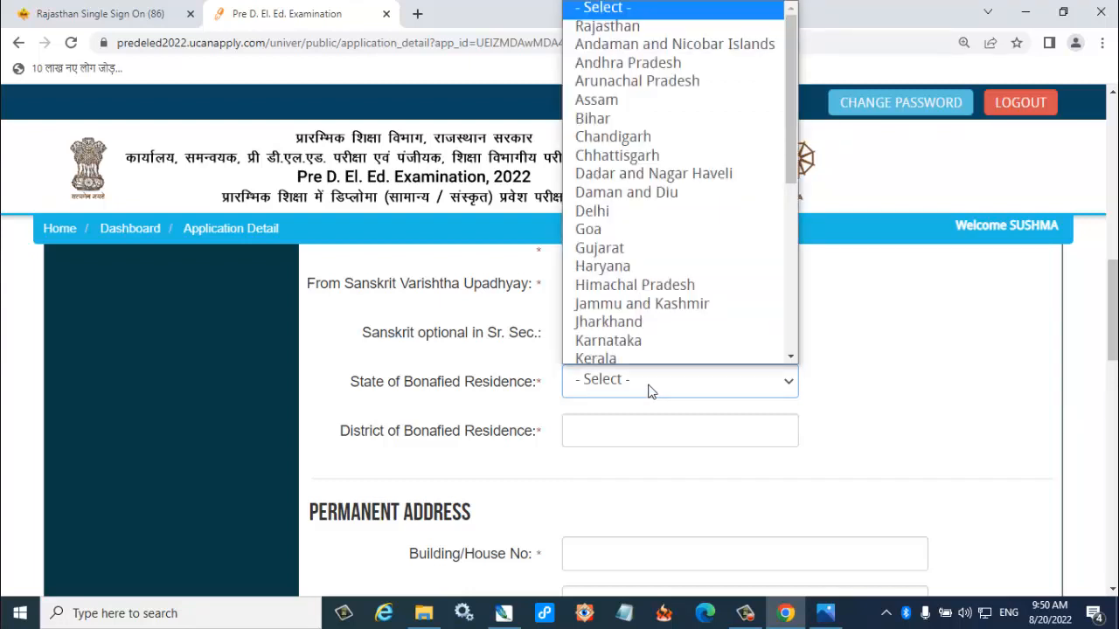
key(Down)
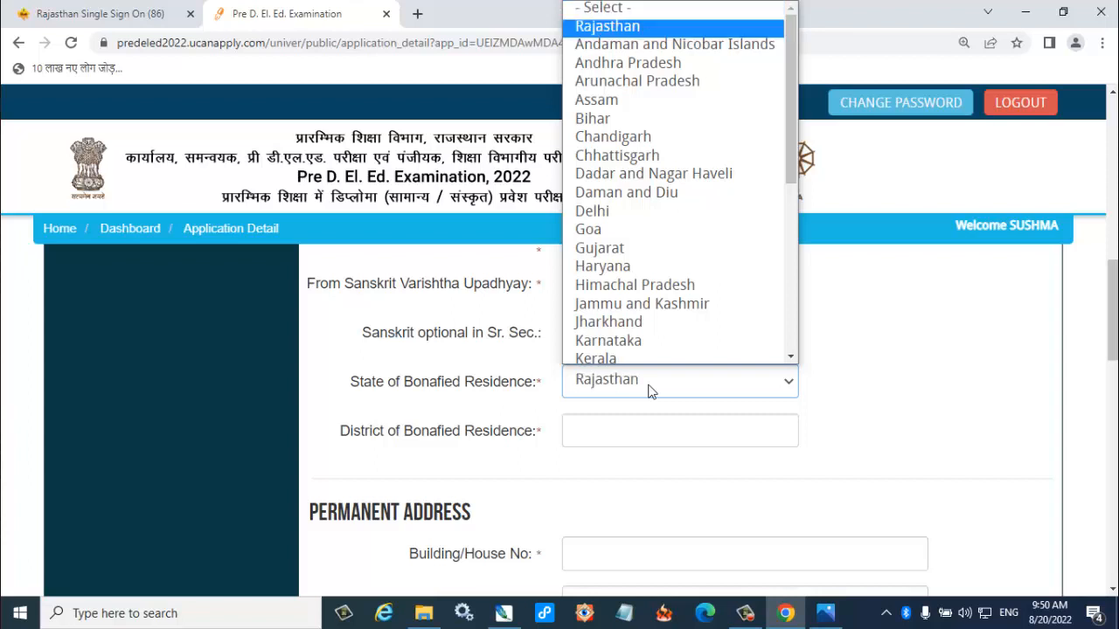
key(Return)
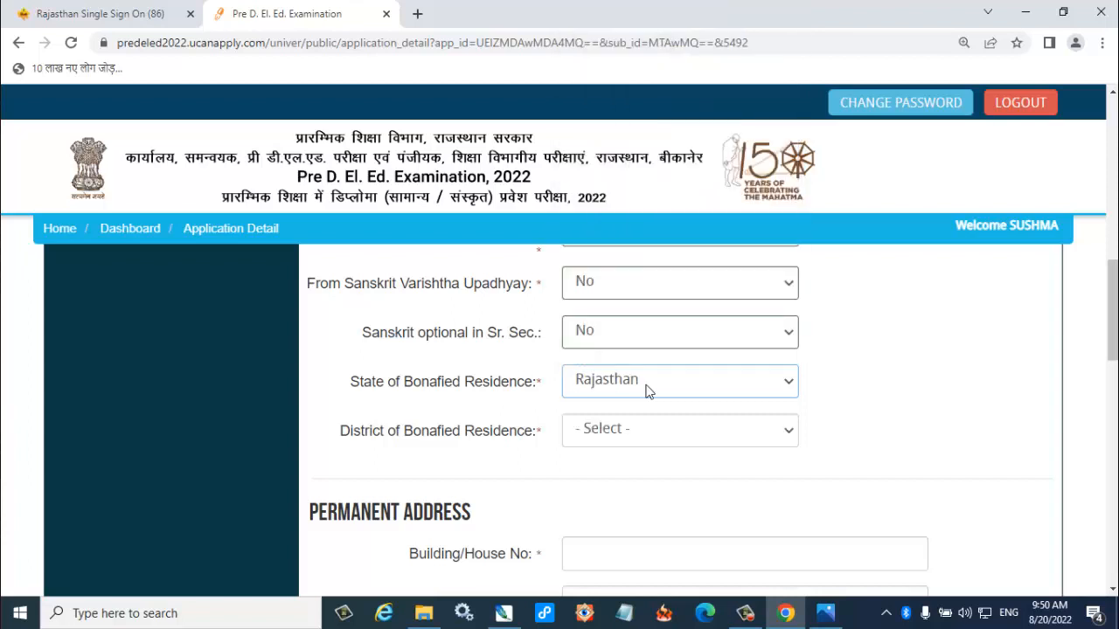
click(619, 441)
key(h)
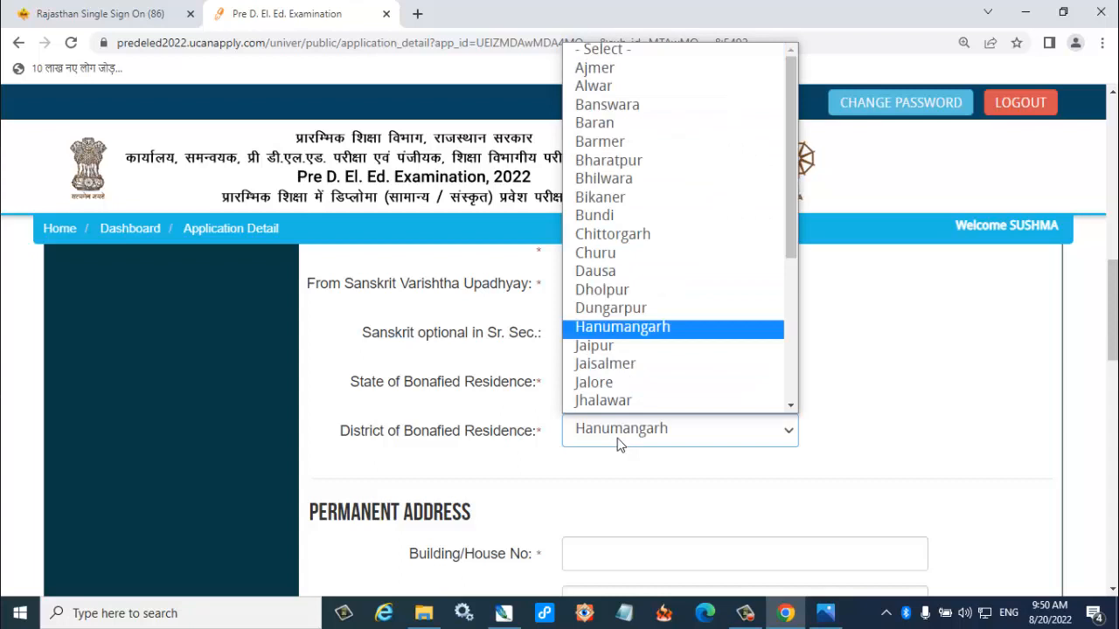
key(Return)
Examine the Permanent Address fields, from building number and landmark to PIN, father/guardian mobile number and landline phone.
scroll(1012, 352, down, 3)
click(683, 297)
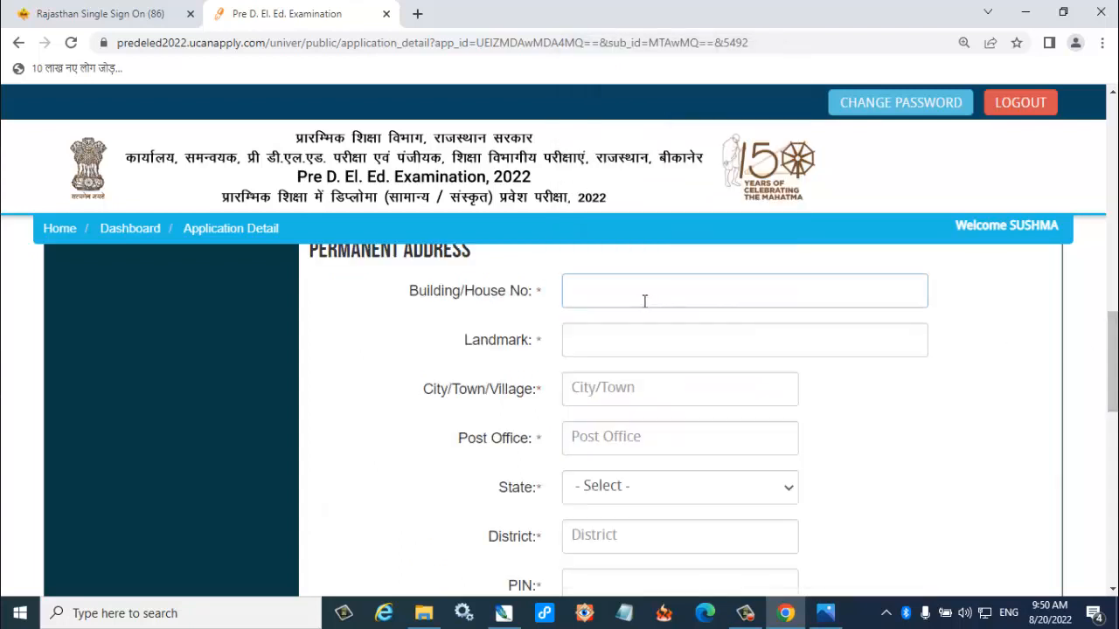
click(620, 534)
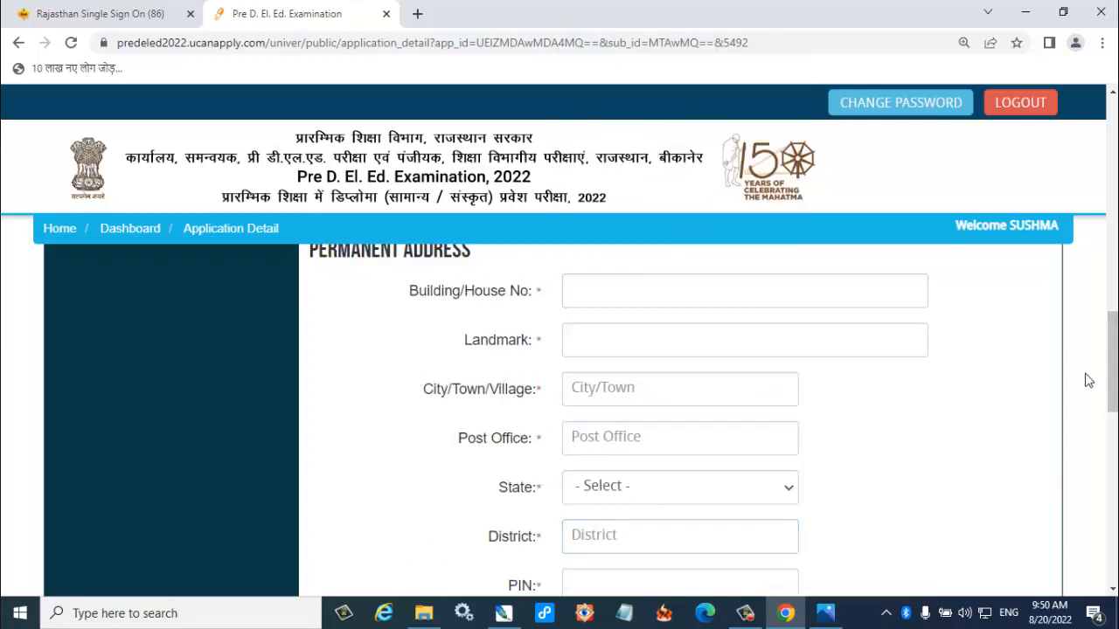
drag(1113, 374, 1112, 416)
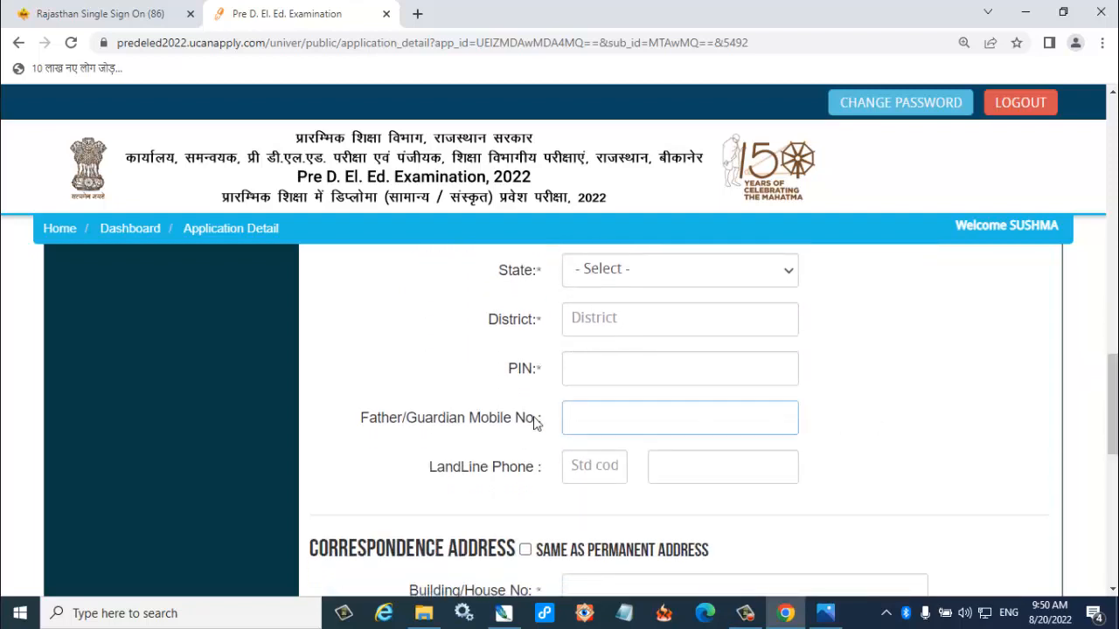
click(581, 417)
scroll(585, 418, down, 2)
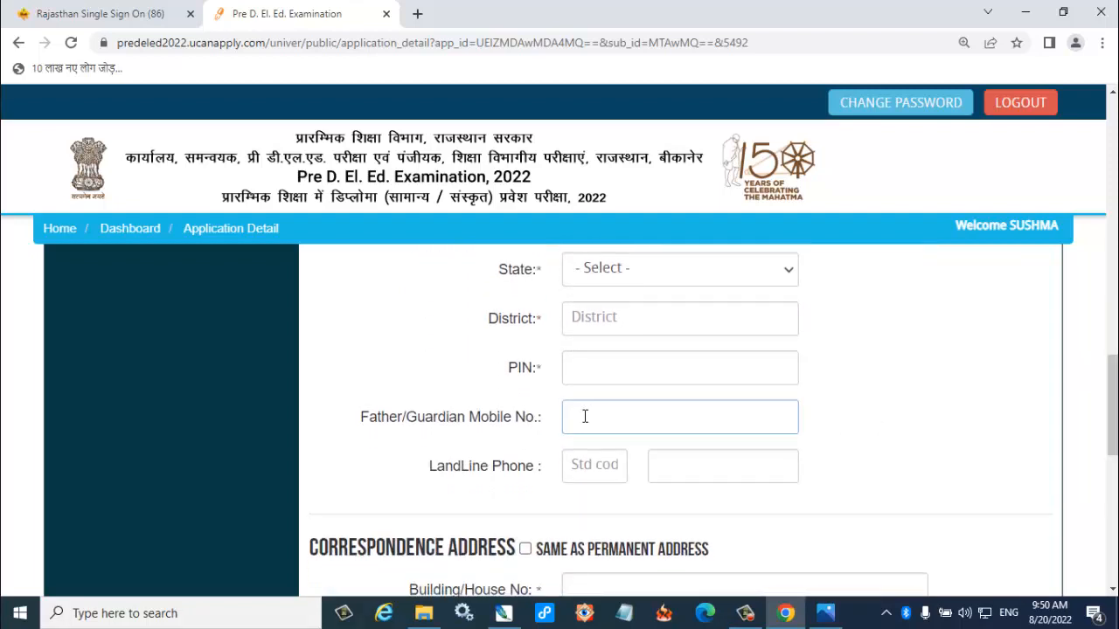
click(598, 434)
scroll(598, 434, down, 1)
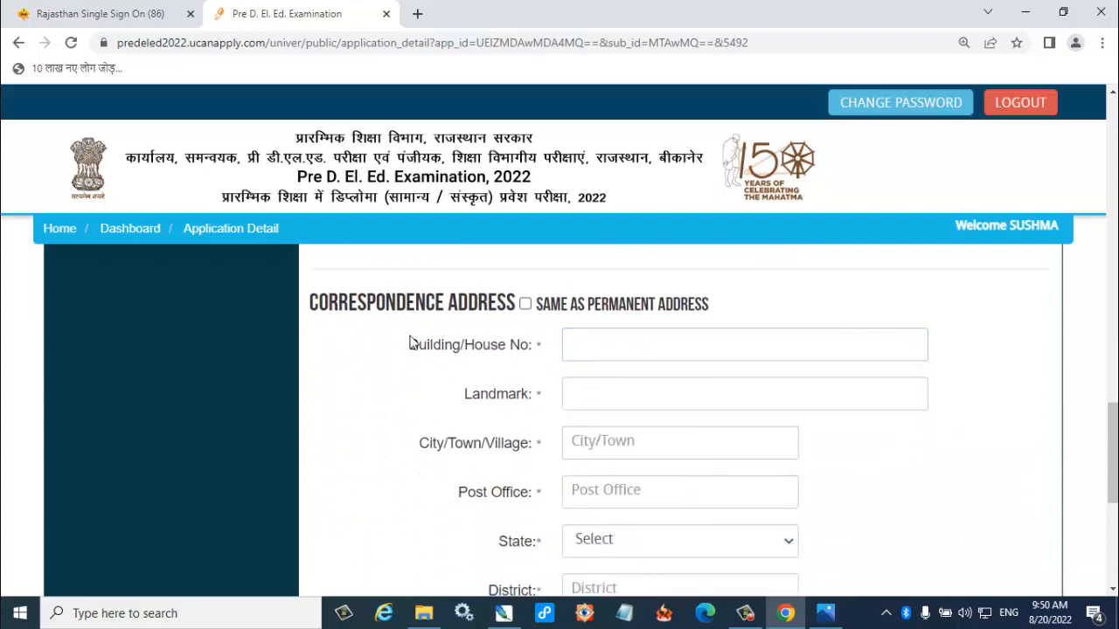
Examine the Correspondence Address section, its Same as Permanent Address option, contact fields and Save & Proceed option.
click(524, 306)
click(525, 305)
scroll(615, 503, down, 3)
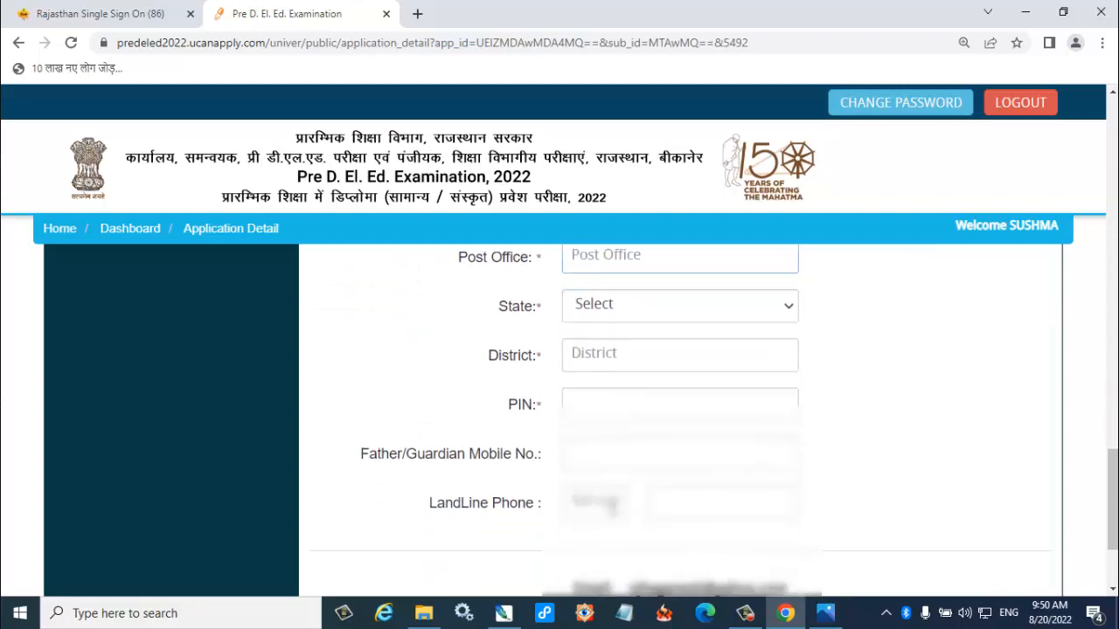
scroll(846, 387, down, 2)
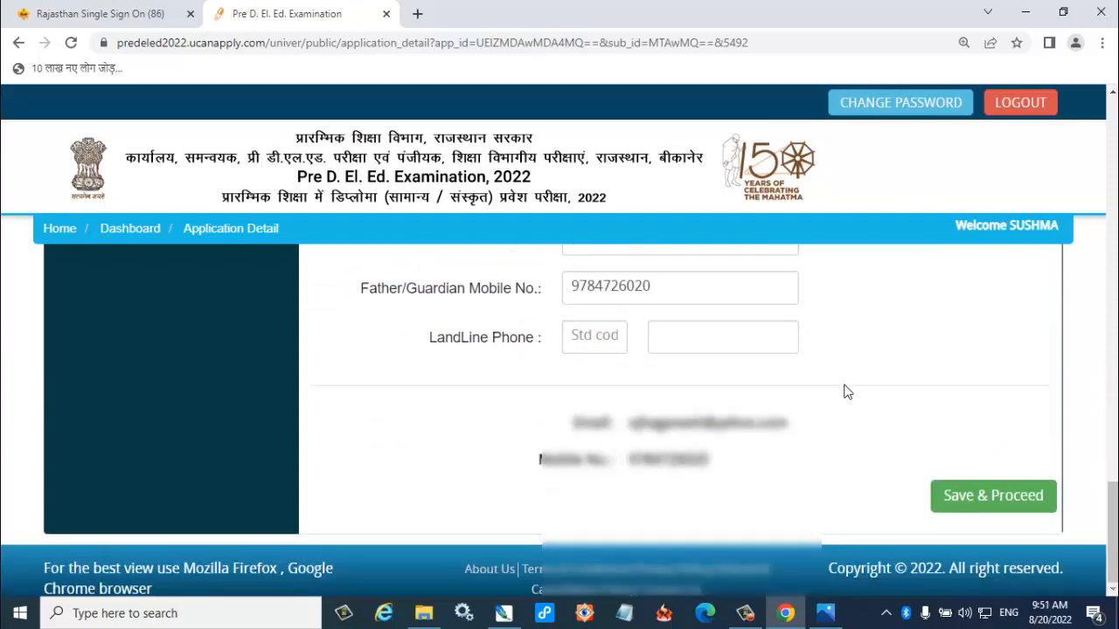
Save the applicant details and review the size and format requirements for the photo, signature and thumb image uploads.
click(970, 504)
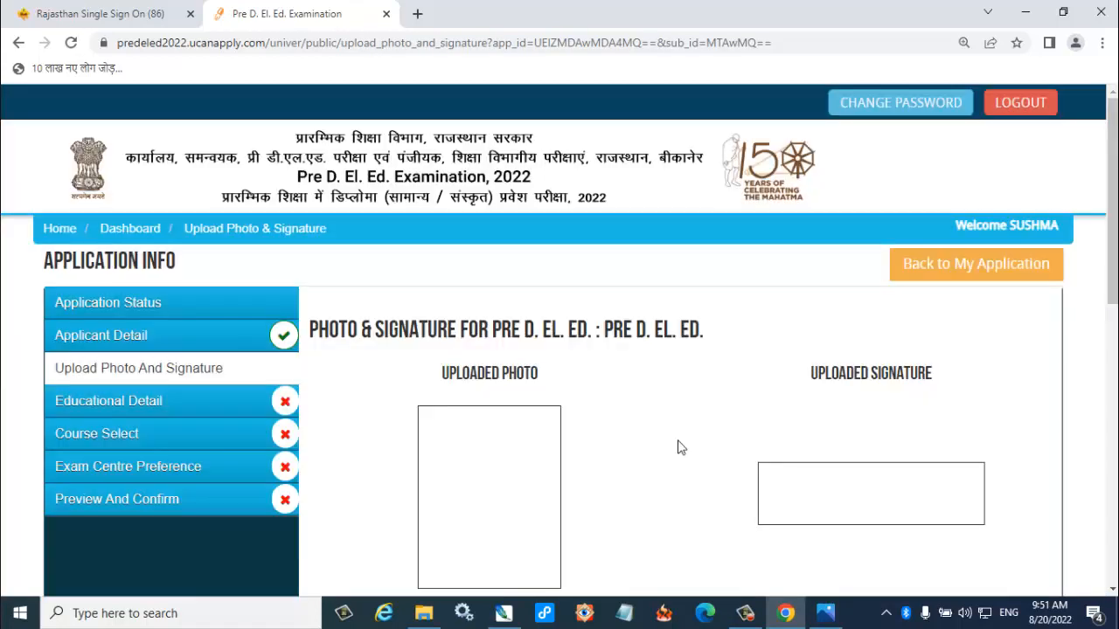
drag(1112, 288, 1112, 347)
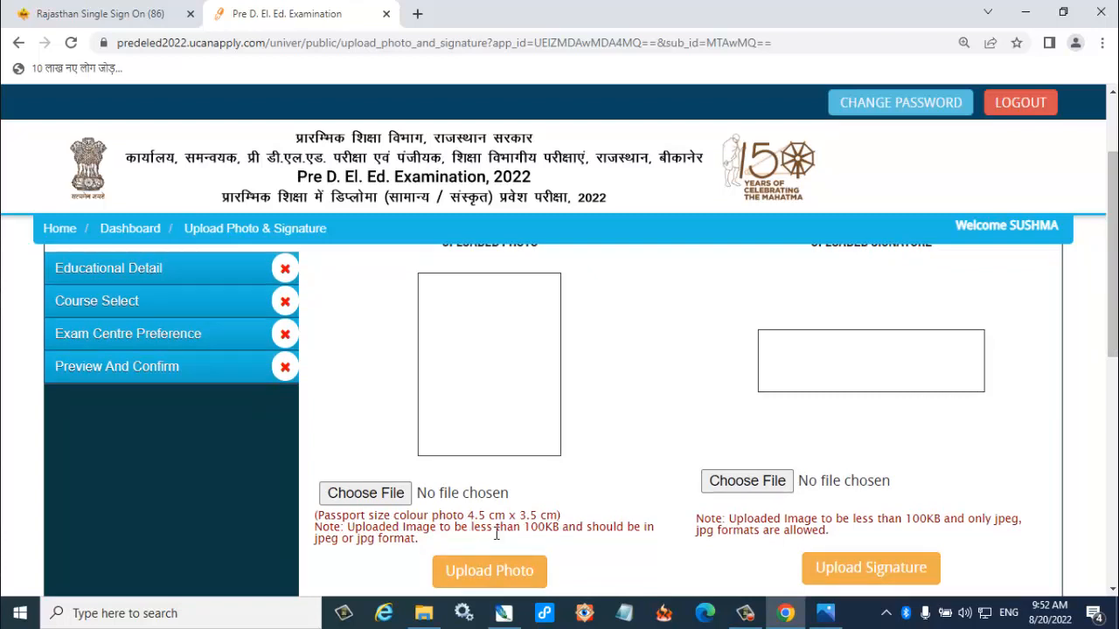
scroll(725, 477, up, 1)
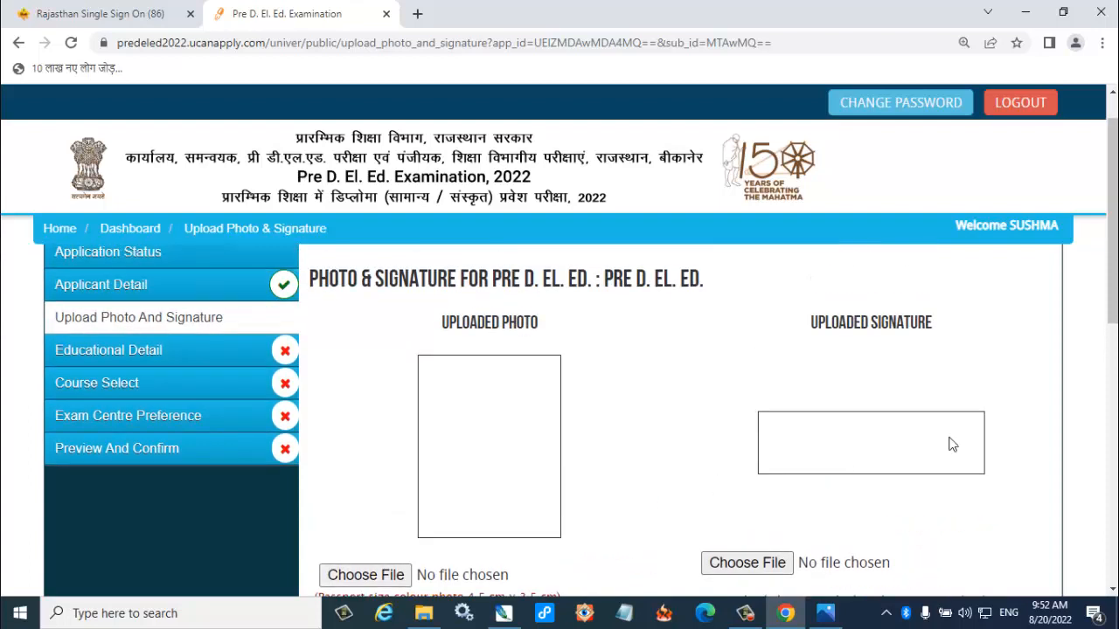
mouse_move(817, 326)
mouse_down()
mouse_move(913, 325)
mouse_move(942, 350)
mouse_up()
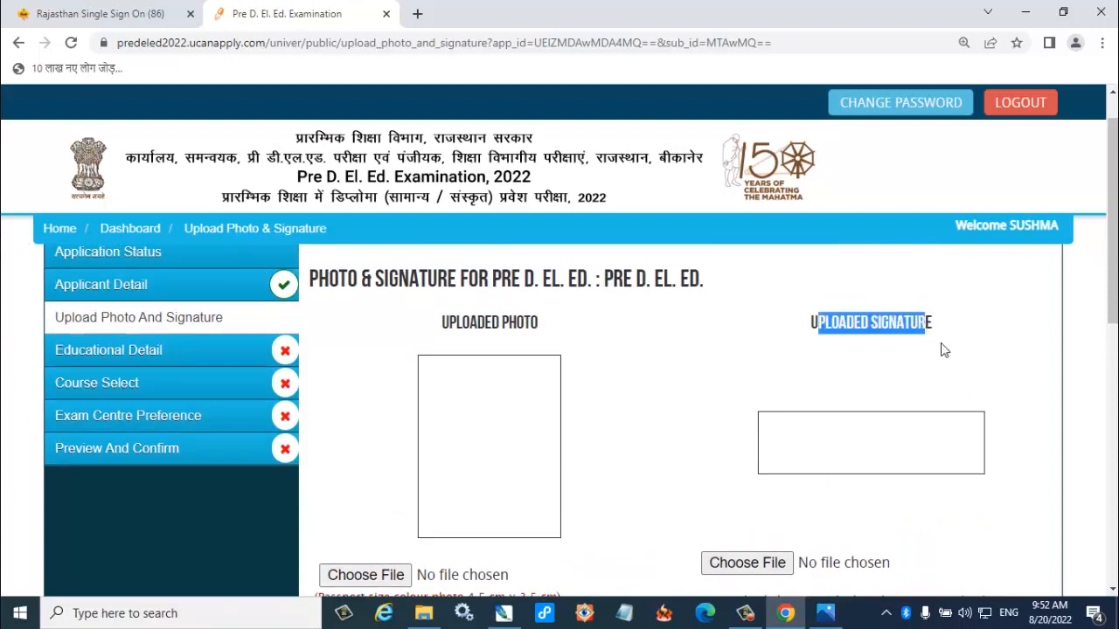
click(943, 351)
scroll(943, 350, down, 2)
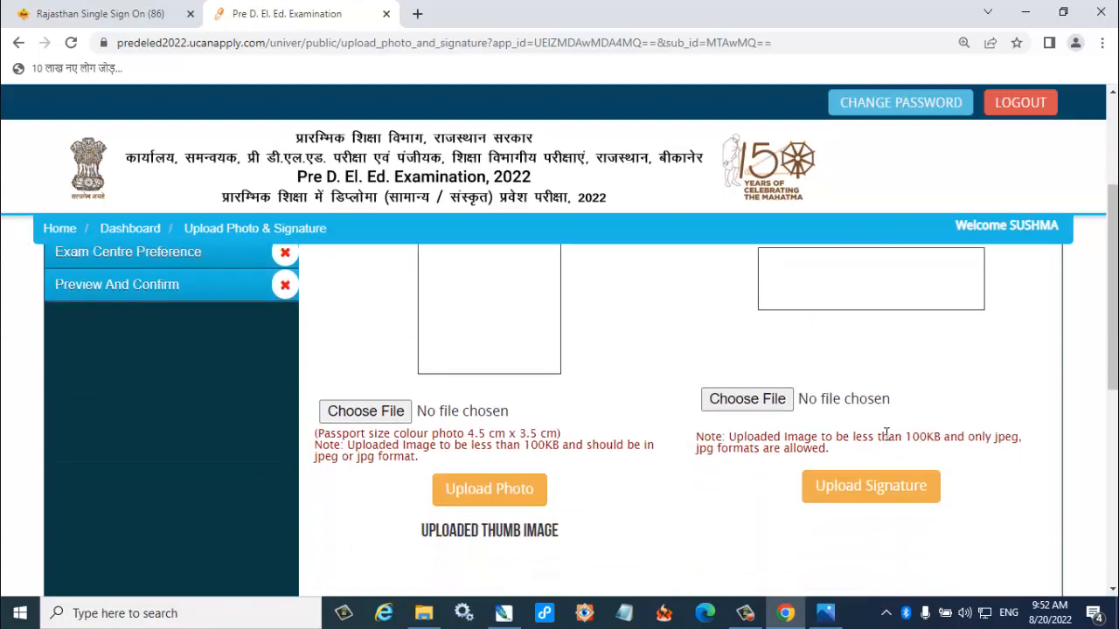
scroll(384, 454, down, 3)
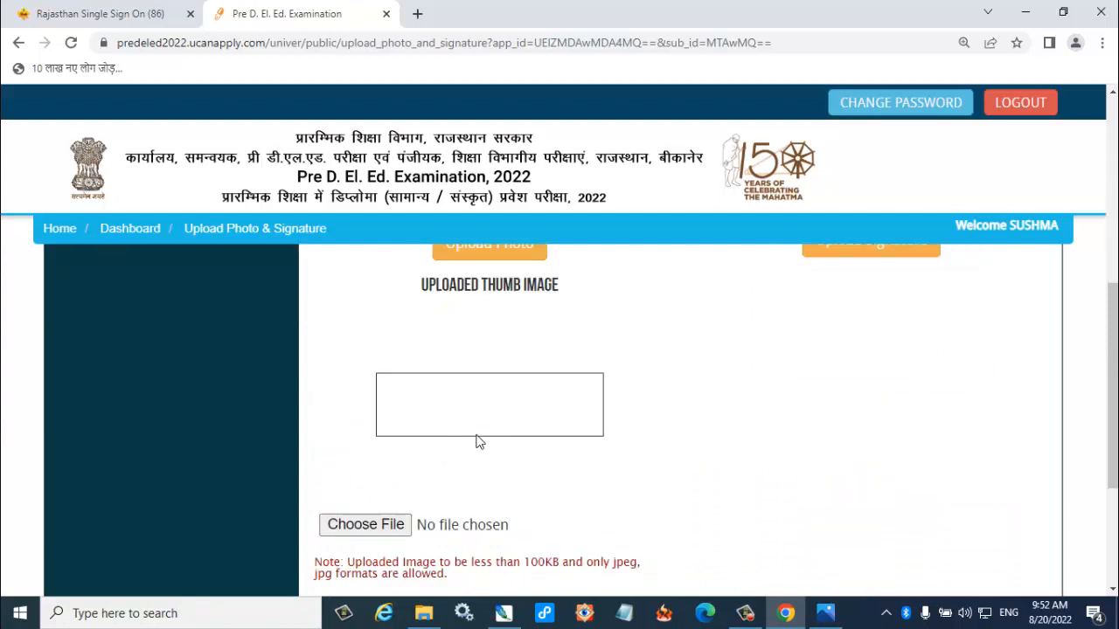
scroll(479, 441, down, 1)
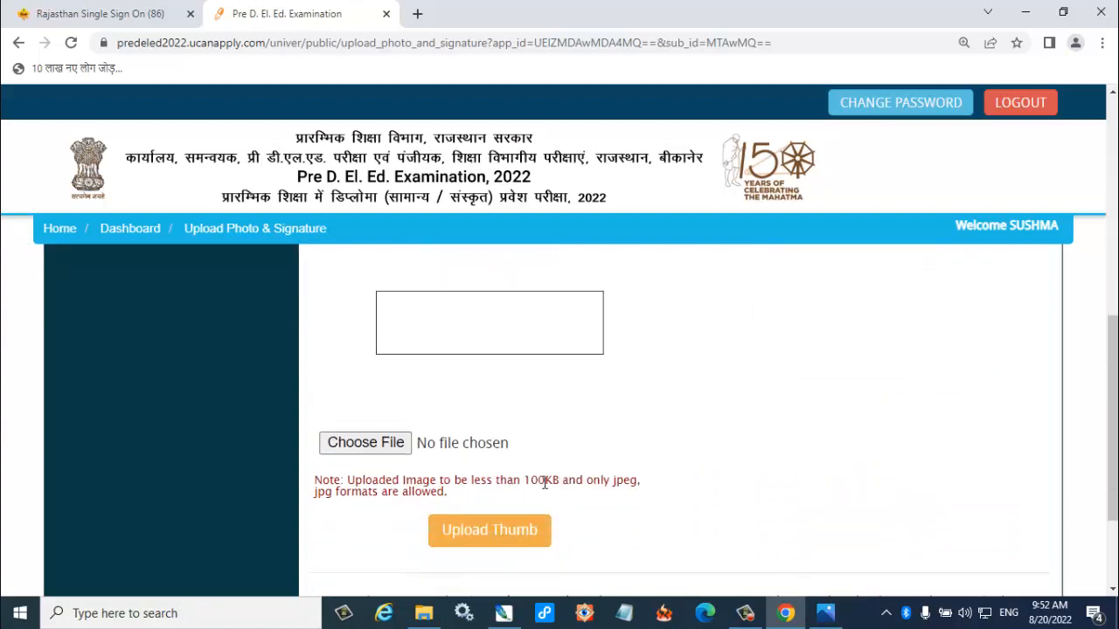
drag(522, 482, 605, 482)
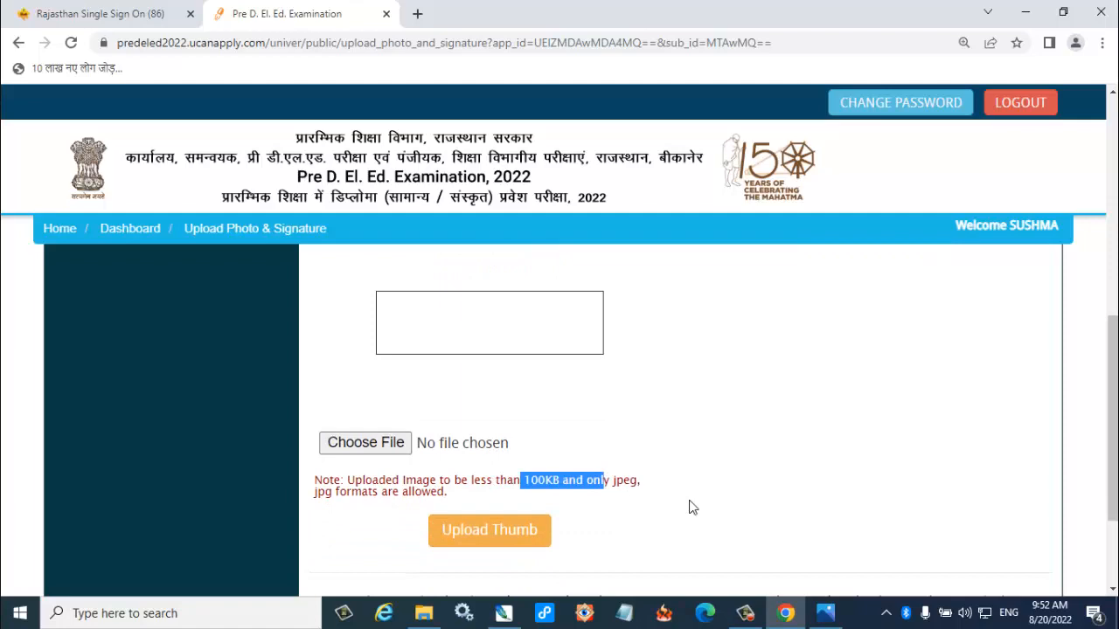
Upload the applicant's photo, signature and thumb image, and save the Upload Photo And Signature section.
scroll(690, 507, up, 4)
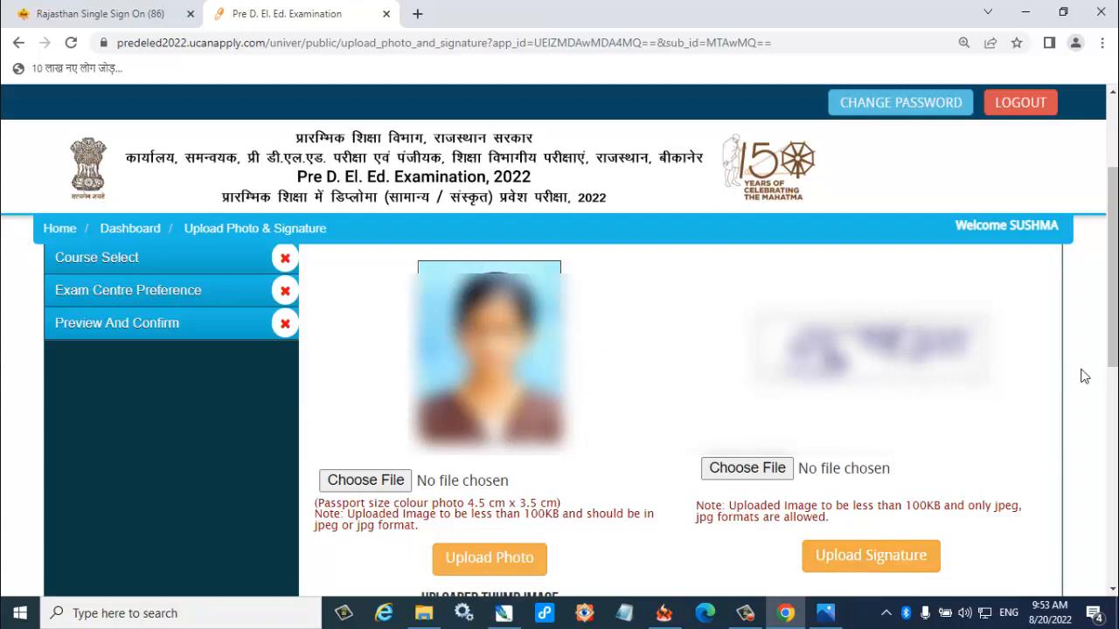
scroll(1003, 467, down, 6)
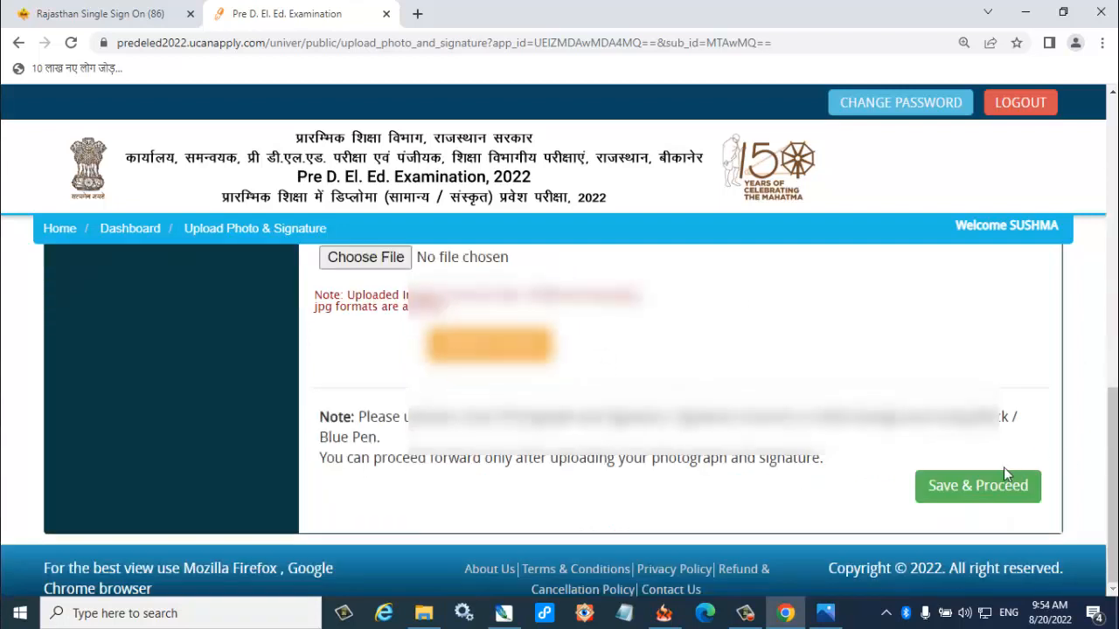
click(972, 495)
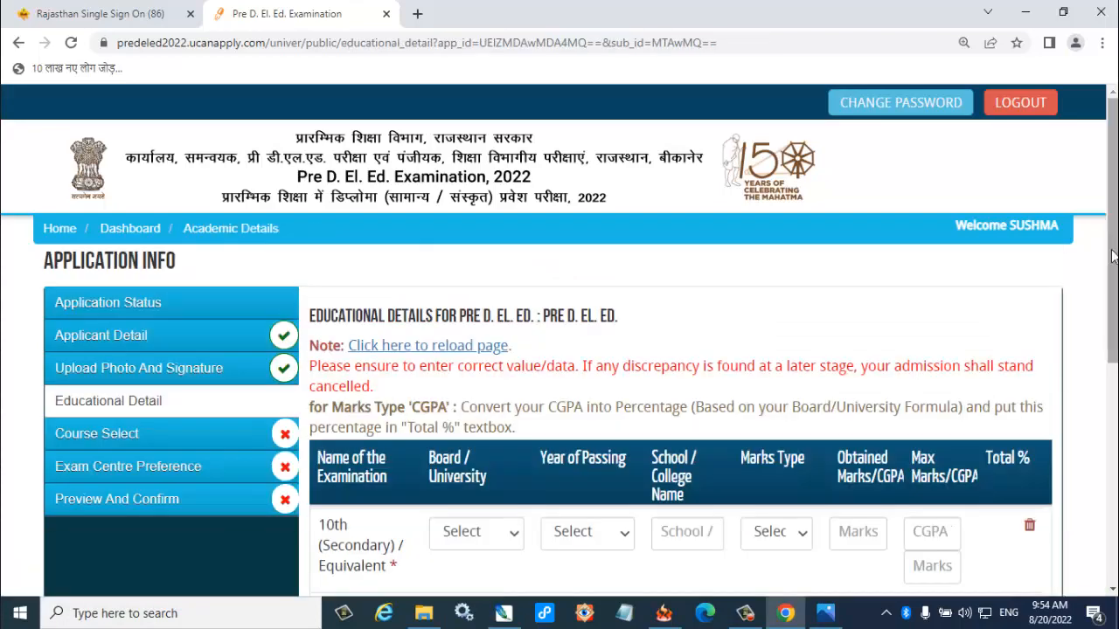
Set the marks type of the 10th (Secondary) / Equivalent row to Percentage in the educational details.
drag(1112, 249, 1114, 332)
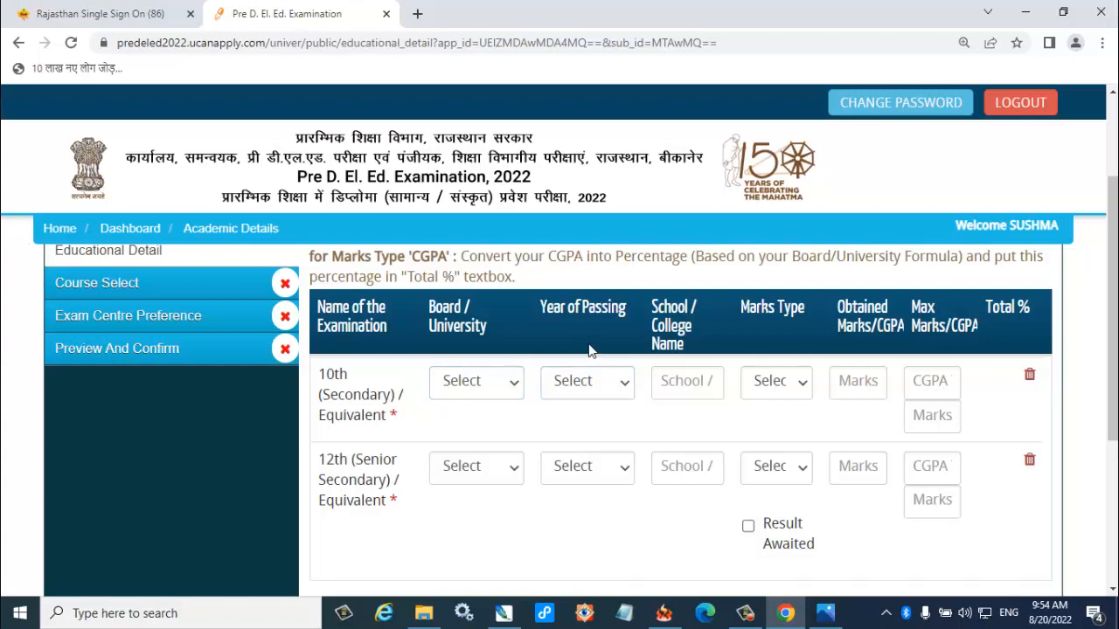
click(680, 378)
click(771, 398)
click(769, 397)
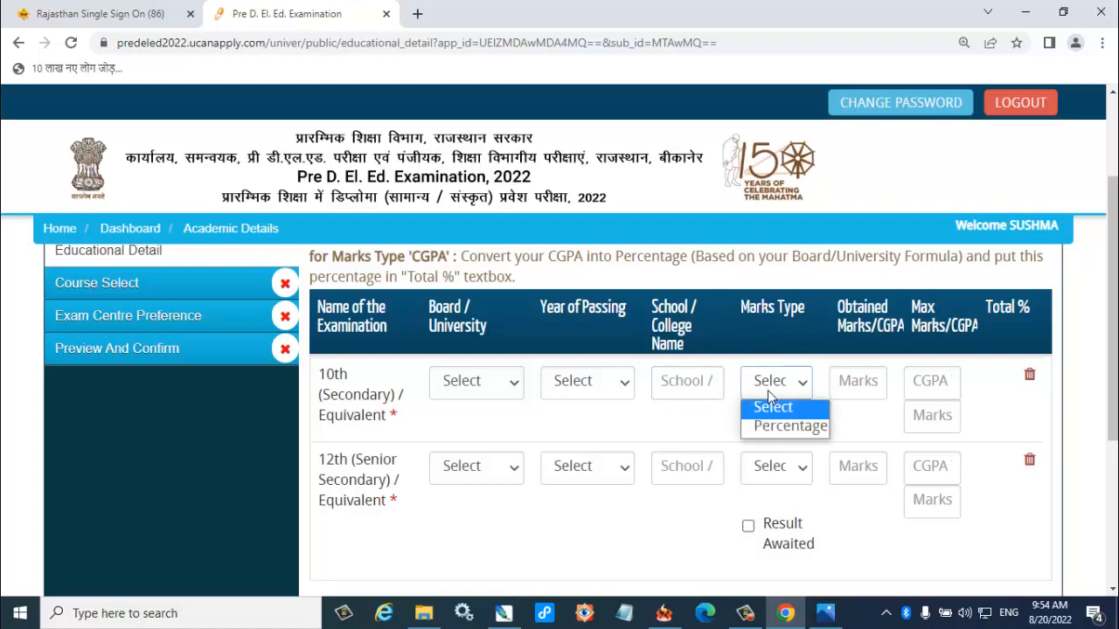
click(768, 428)
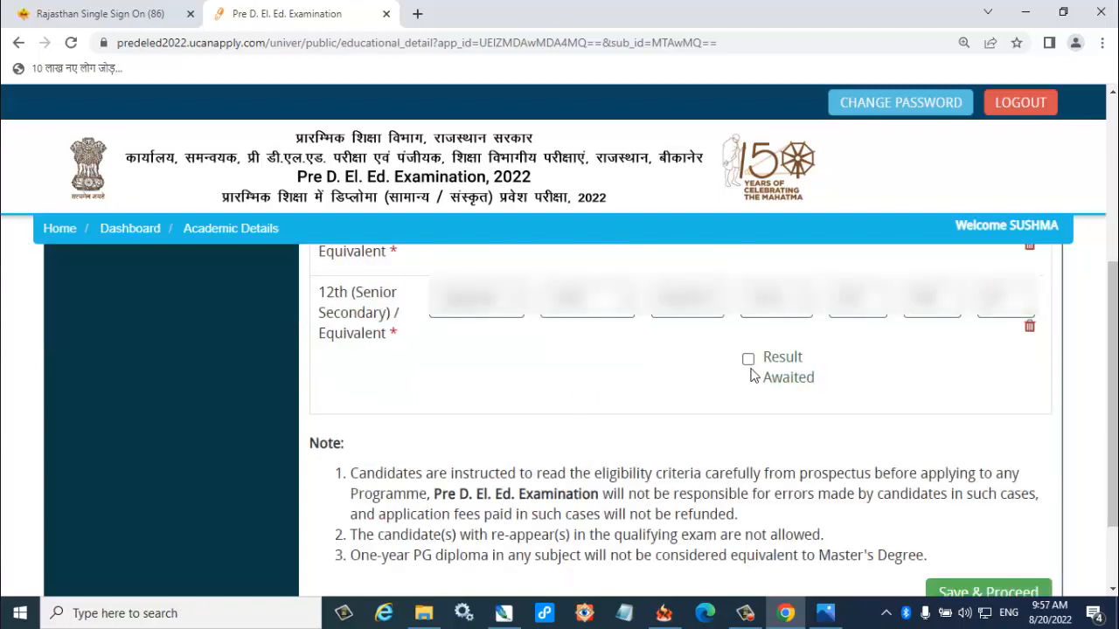
Save the completed 10th and 12th educational details and re-confirm that they are filled in properly.
scroll(750, 371, down, 1)
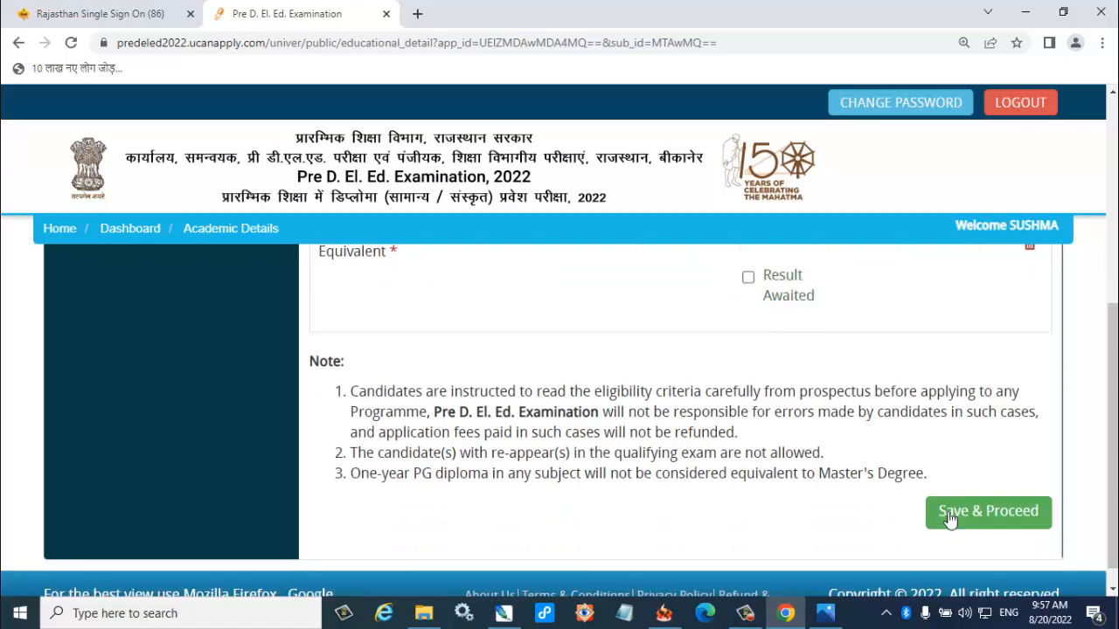
click(993, 514)
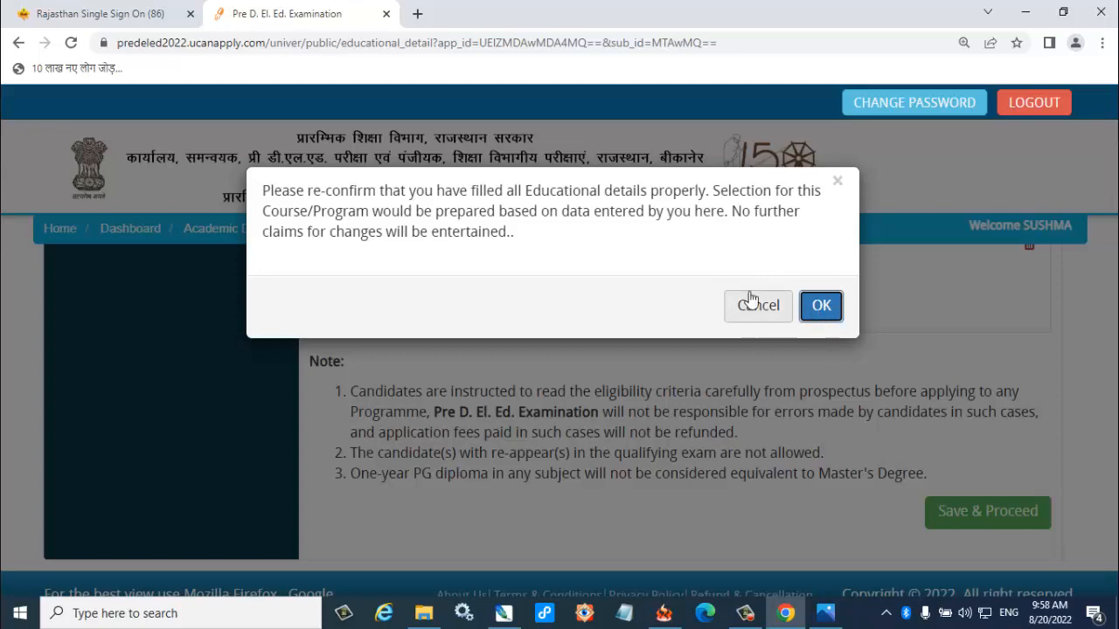
click(821, 308)
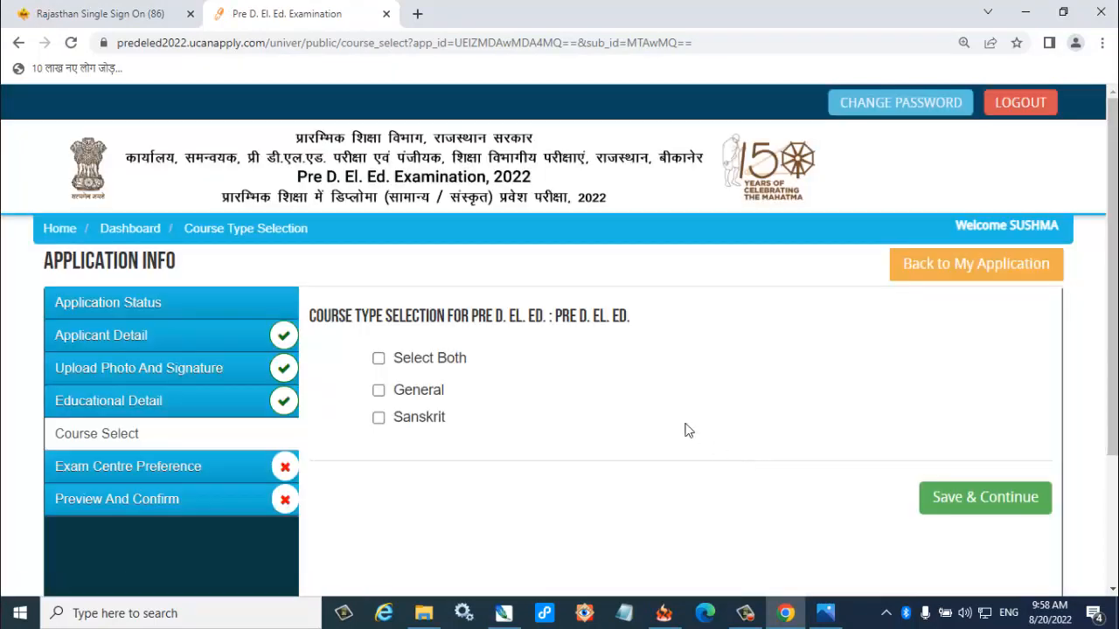
Save General as the course type and save Hanumangarh and Sri Ganganagar as exam centre preferences 1 and 2.
click(415, 397)
click(999, 498)
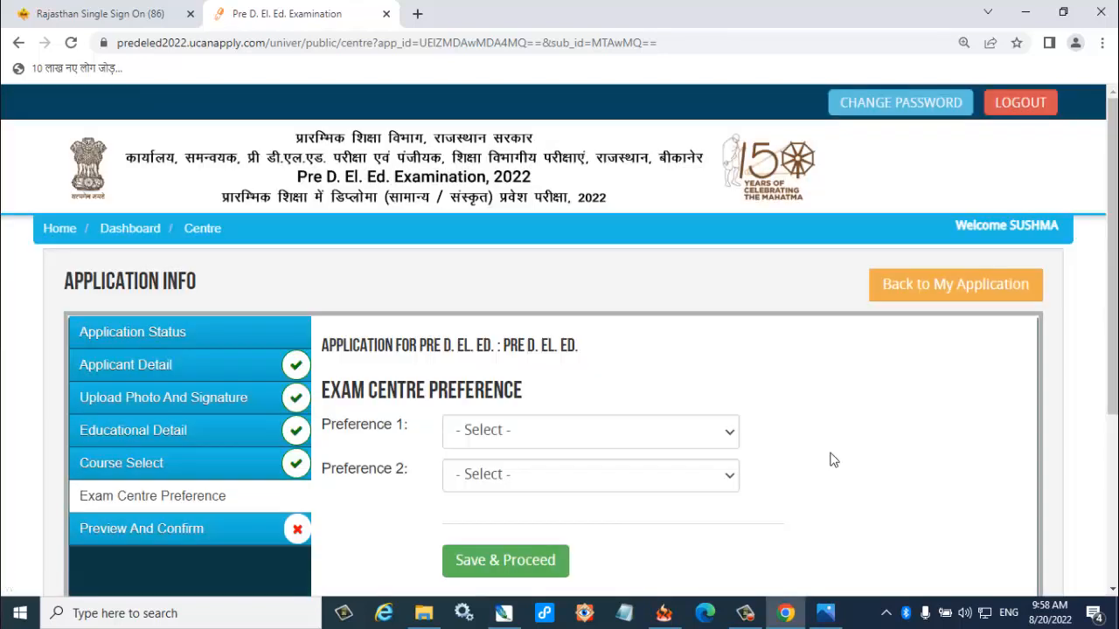
click(613, 438)
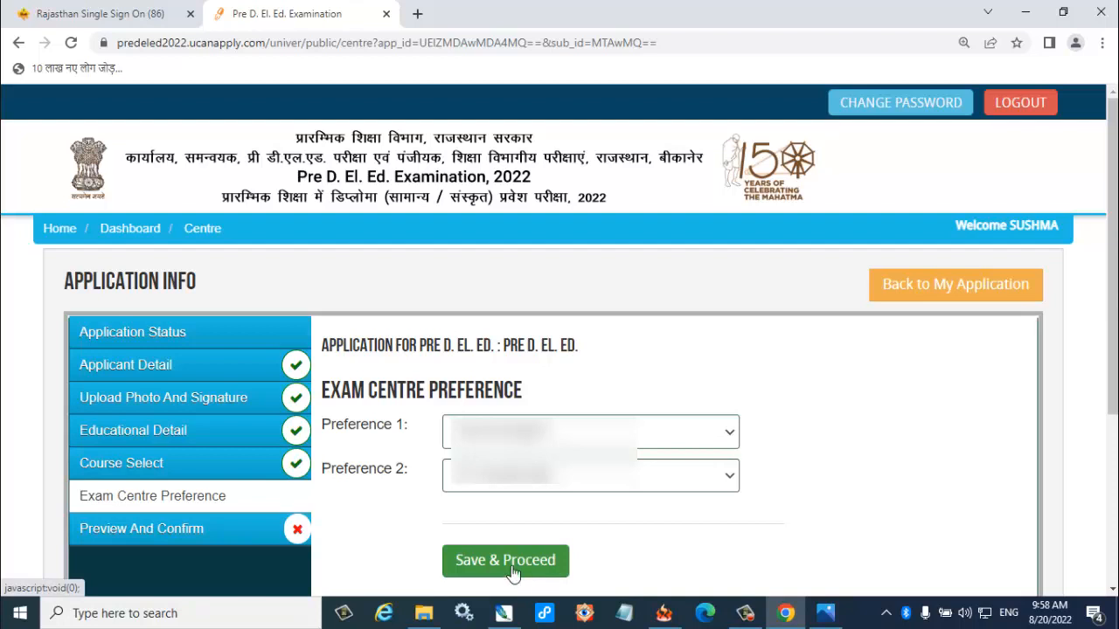
click(510, 564)
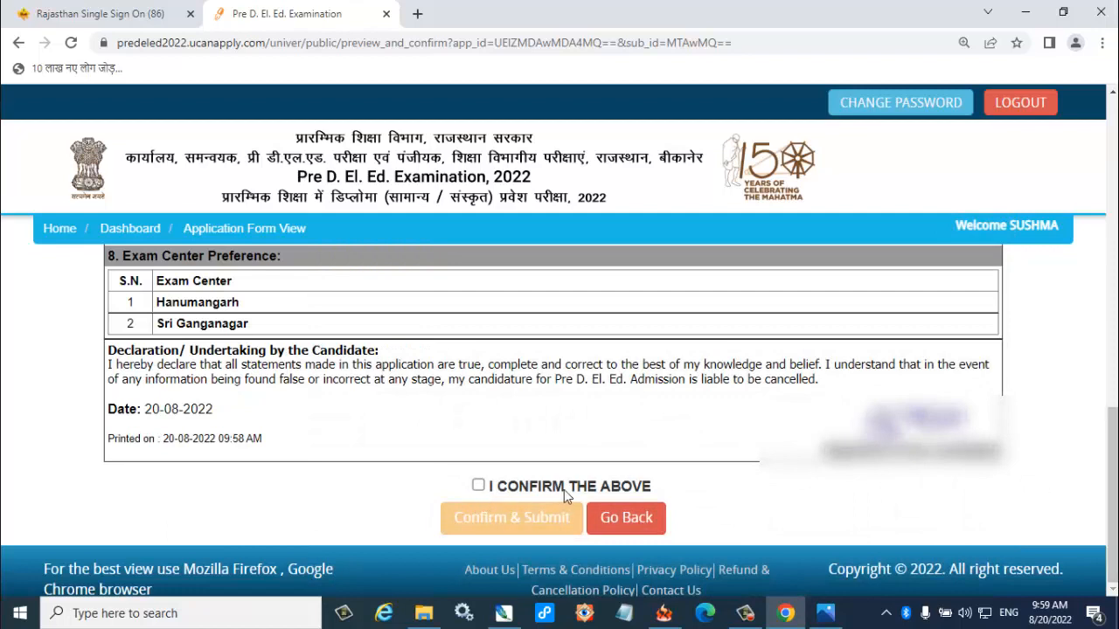
Confirm the candidate's declaration, submit the application form and proceed to its payment.
click(481, 487)
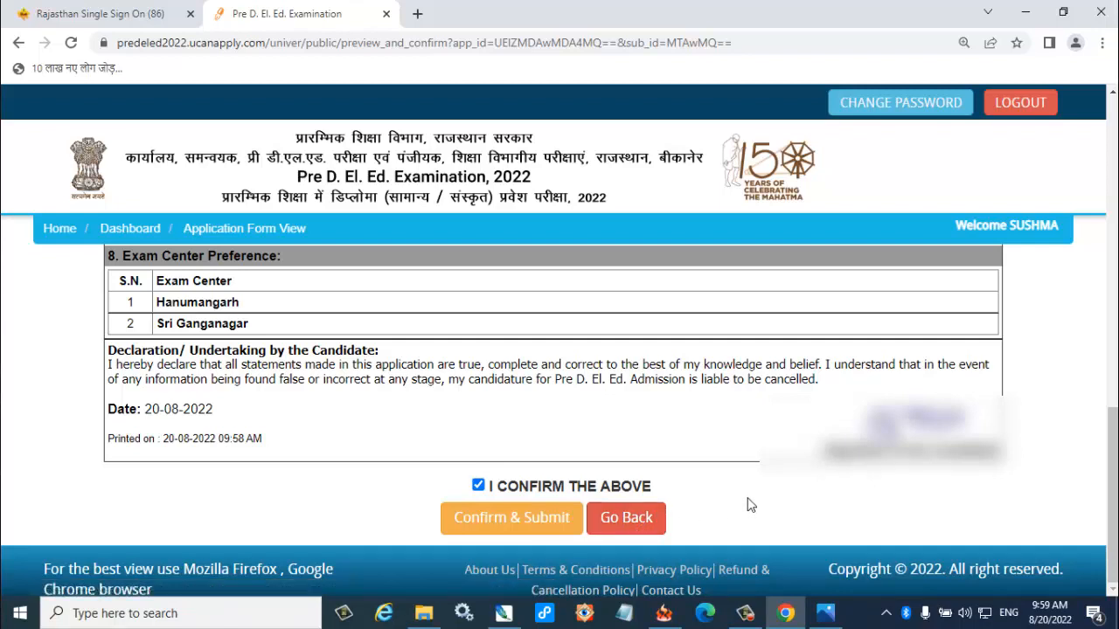
click(539, 533)
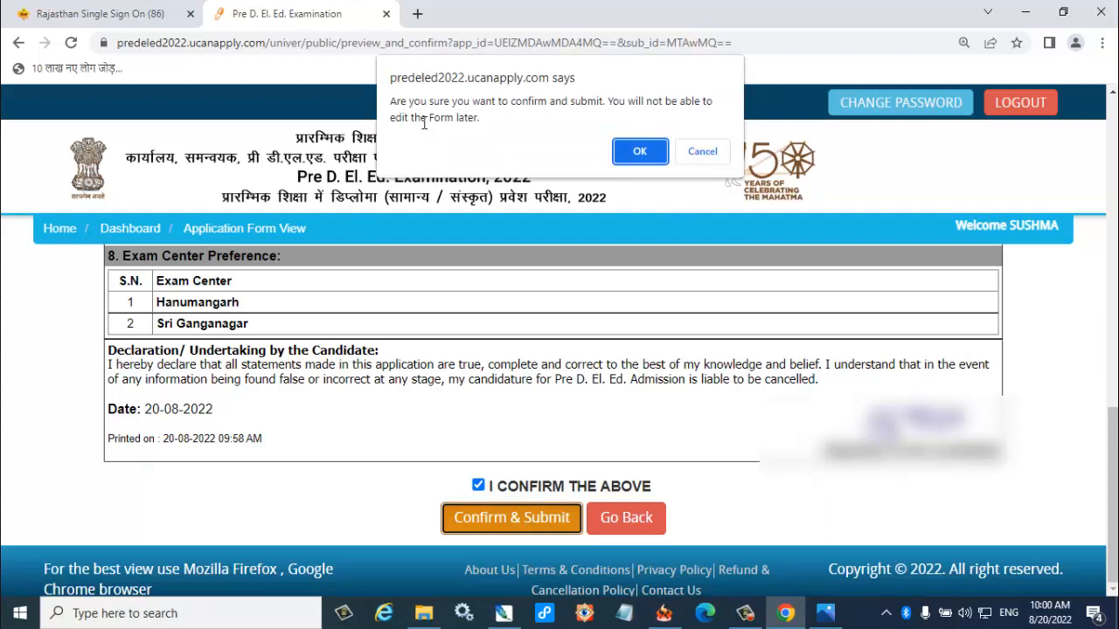
click(639, 151)
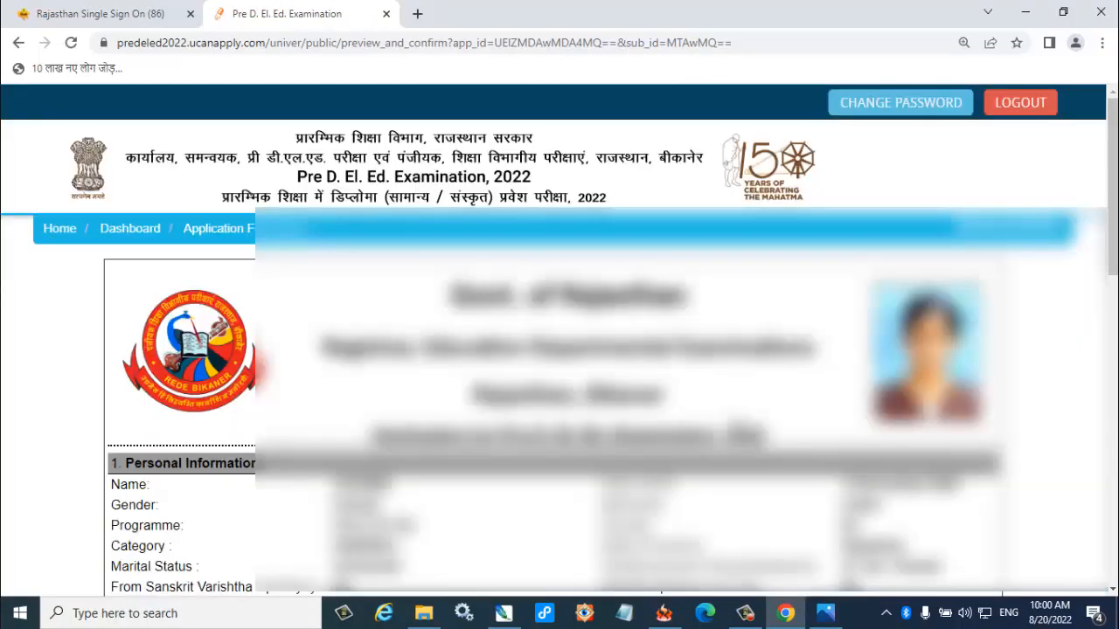
scroll(845, 502, down, 10)
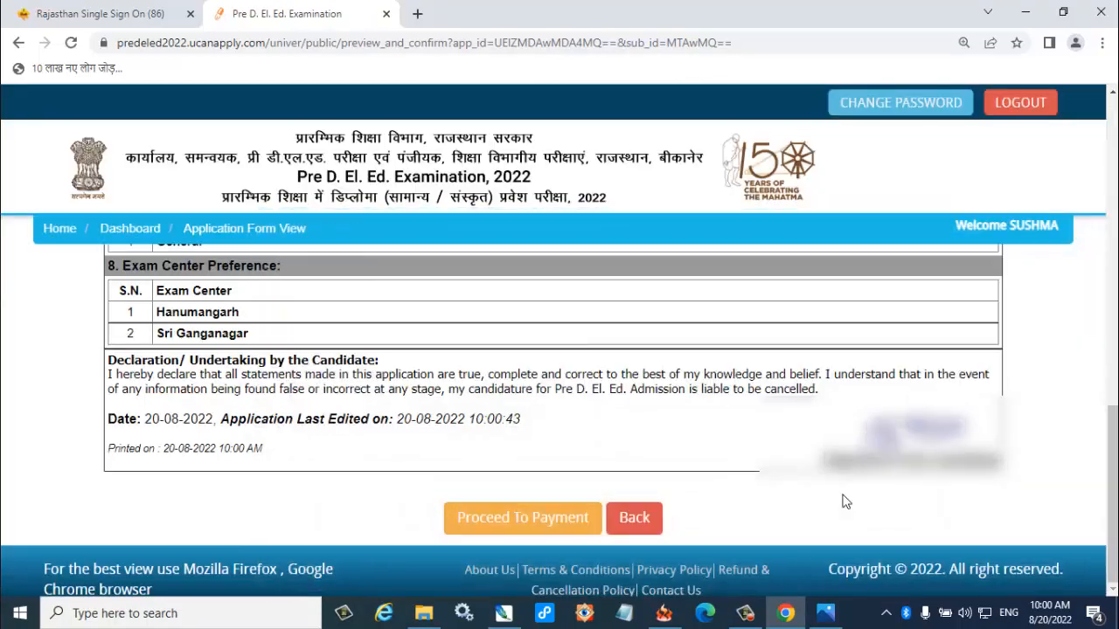
click(515, 524)
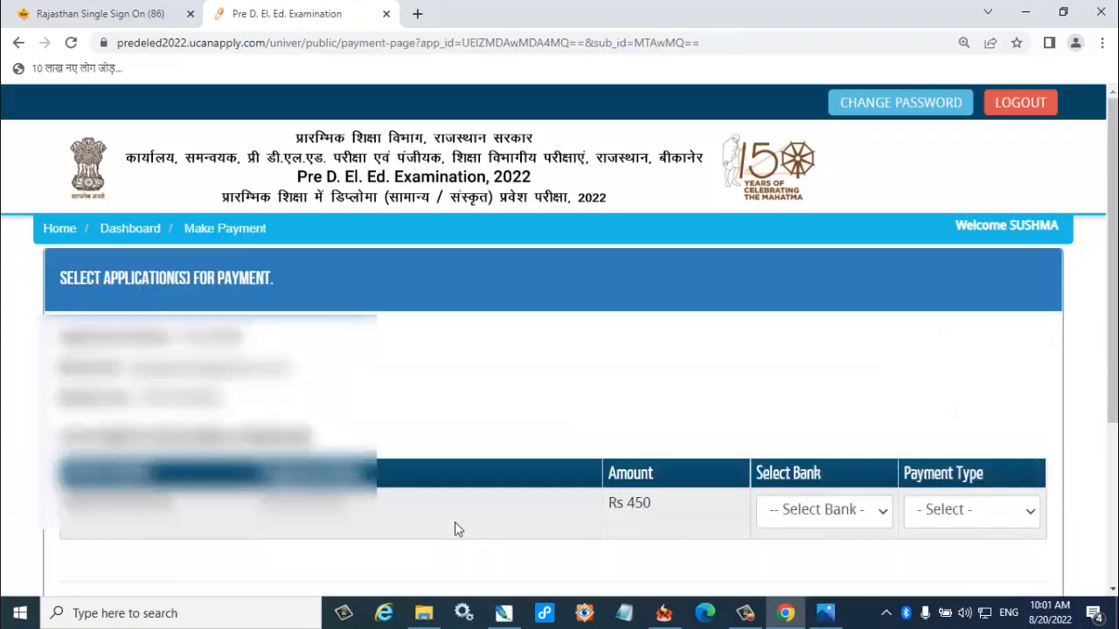
Examine the payment page's applicant details, application row, amount, Select Bank and Payment Type fields.
drag(92, 530, 174, 530)
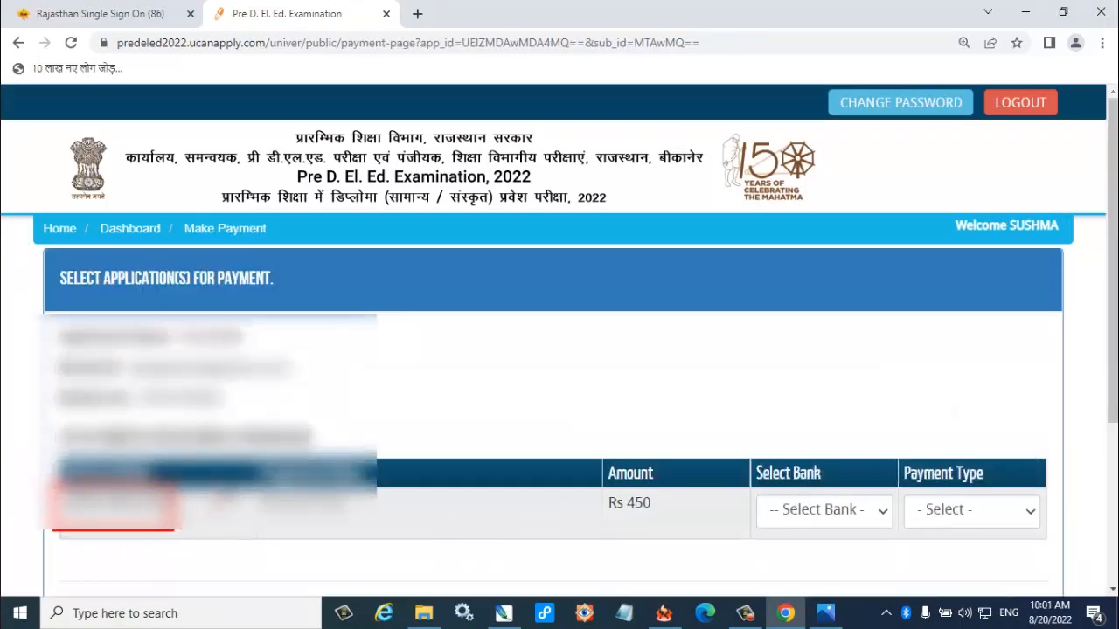
drag(224, 491, 377, 528)
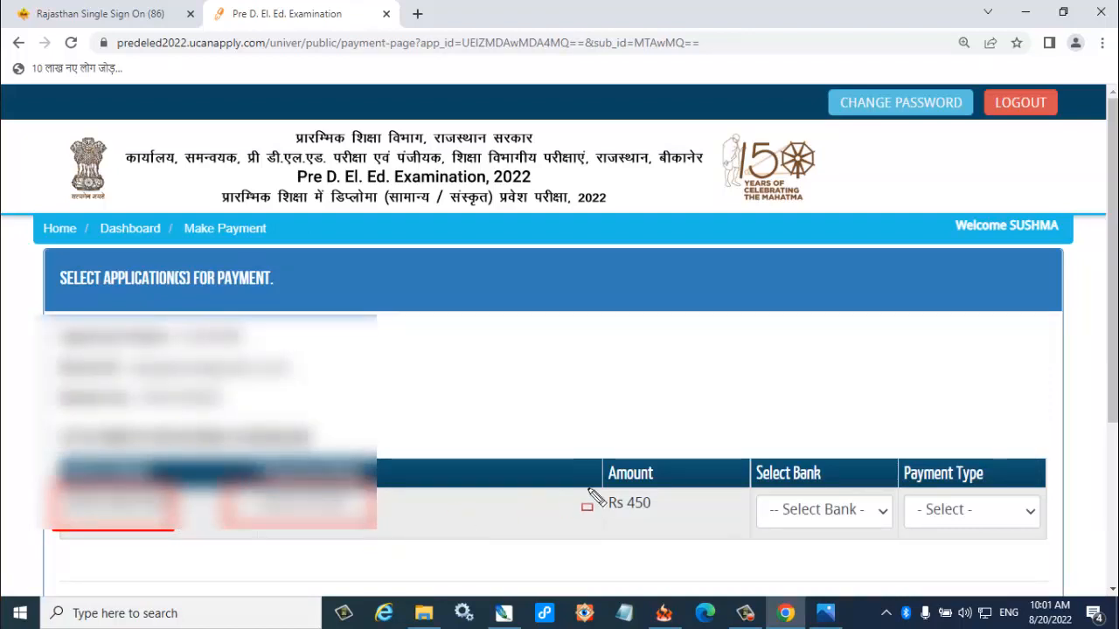
drag(588, 487, 678, 538)
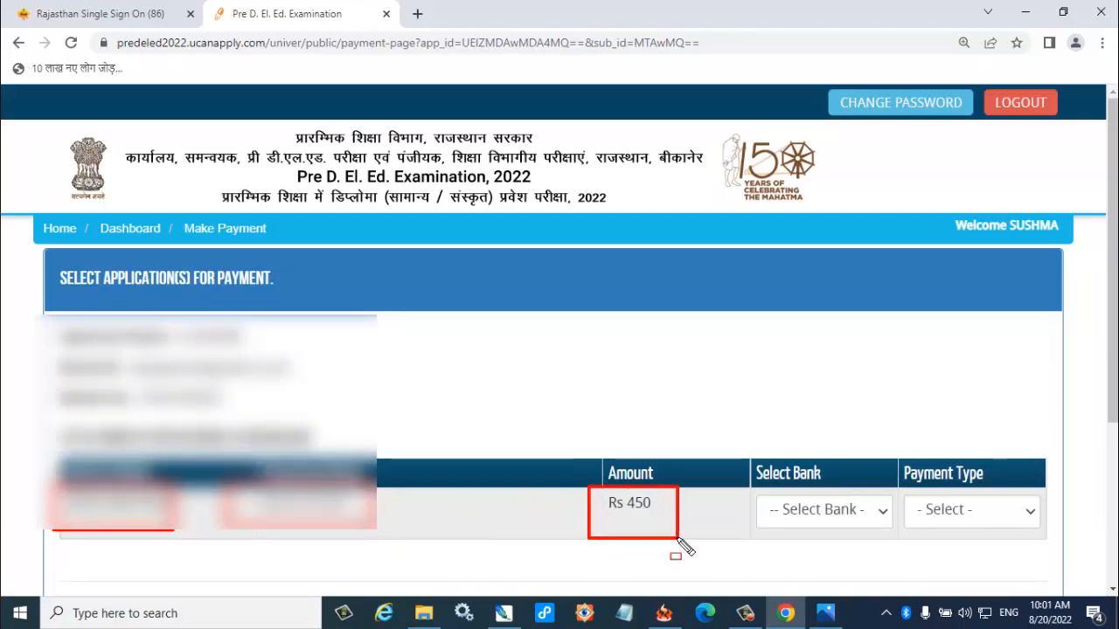
mouse_move(37, 315)
mouse_down()
mouse_move(303, 463)
mouse_move(353, 452)
mouse_up()
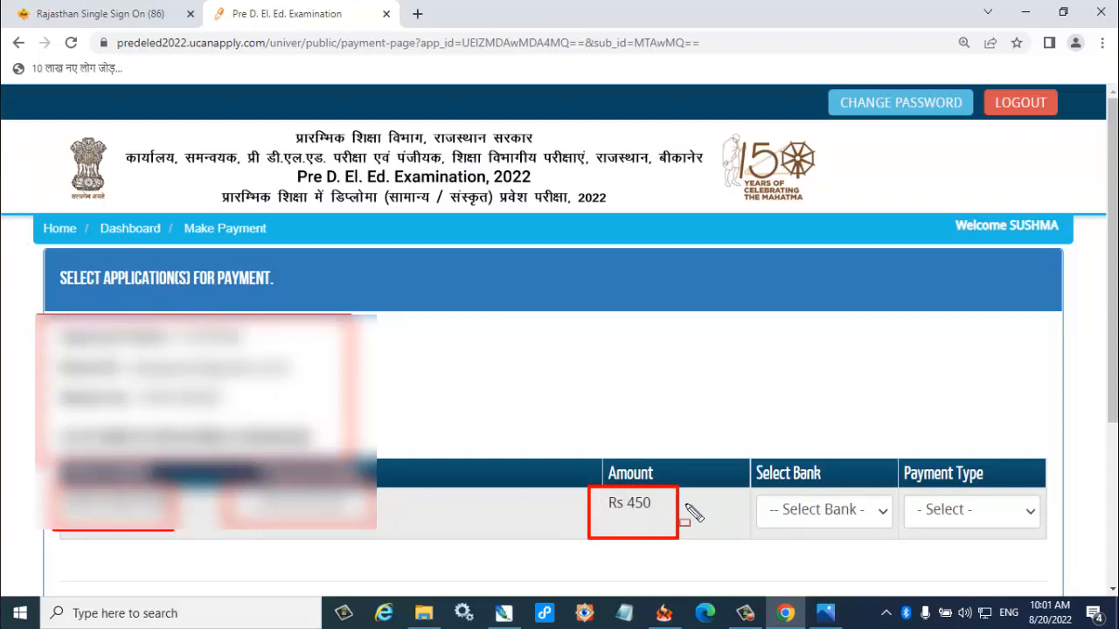
drag(746, 477, 885, 542)
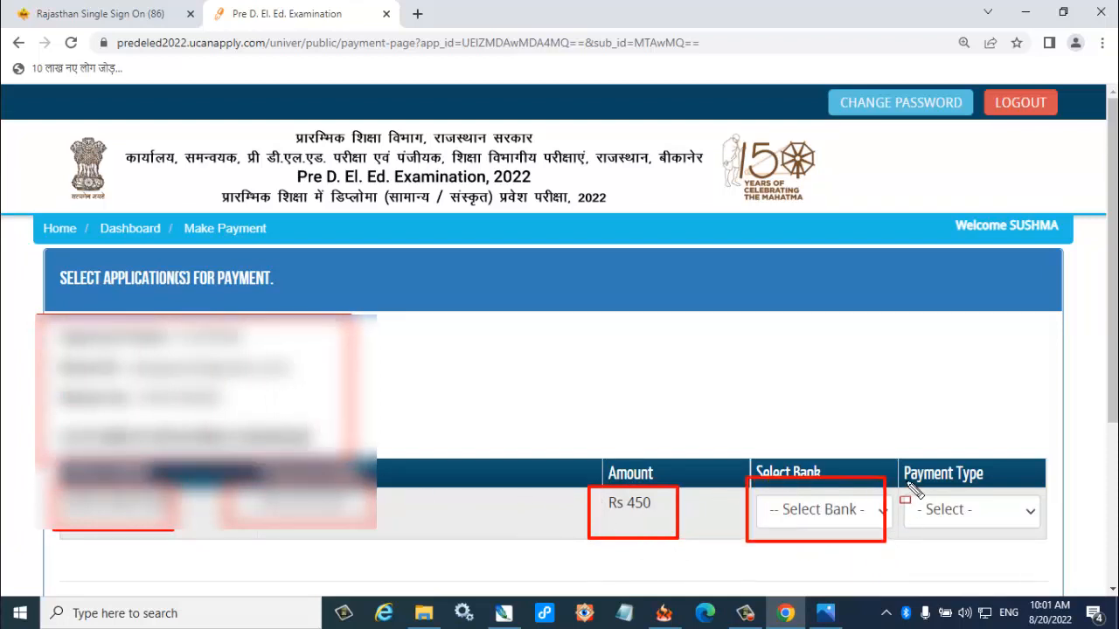
mouse_move(905, 481)
mouse_down()
mouse_move(924, 545)
mouse_move(1047, 547)
mouse_up()
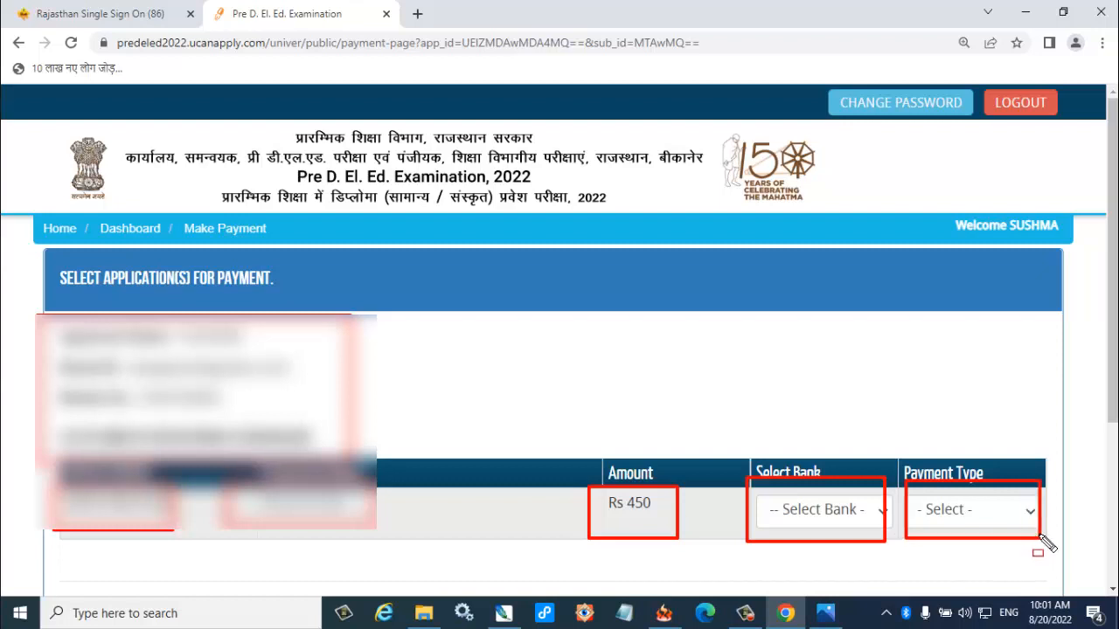
key(Escape)
Set the application fee payment to ICICI Bank with Online as the payment type.
click(826, 509)
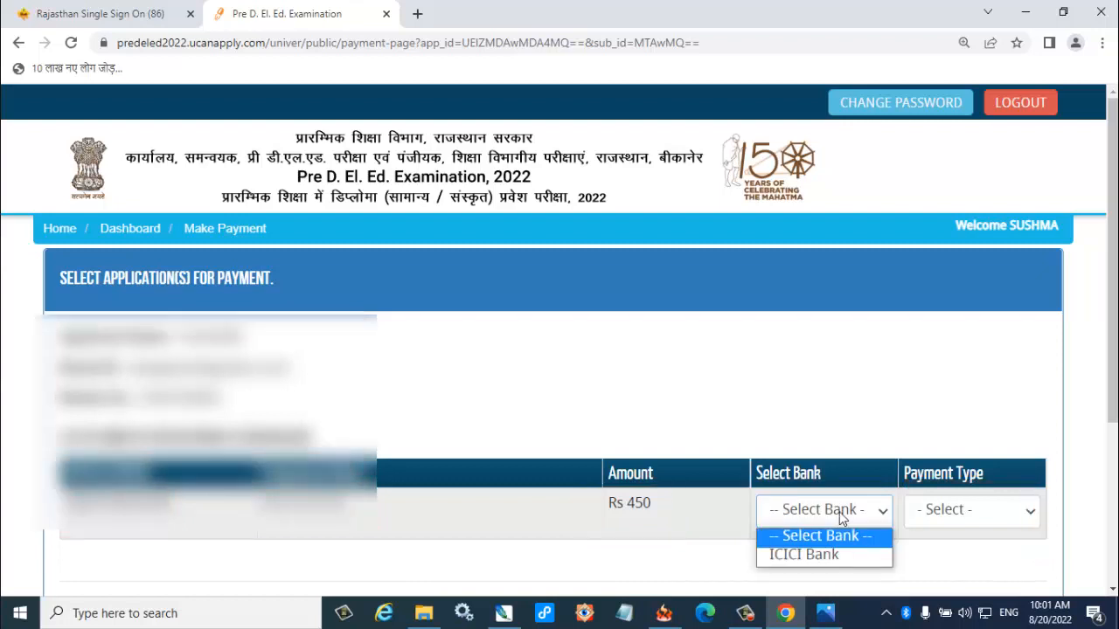
click(824, 564)
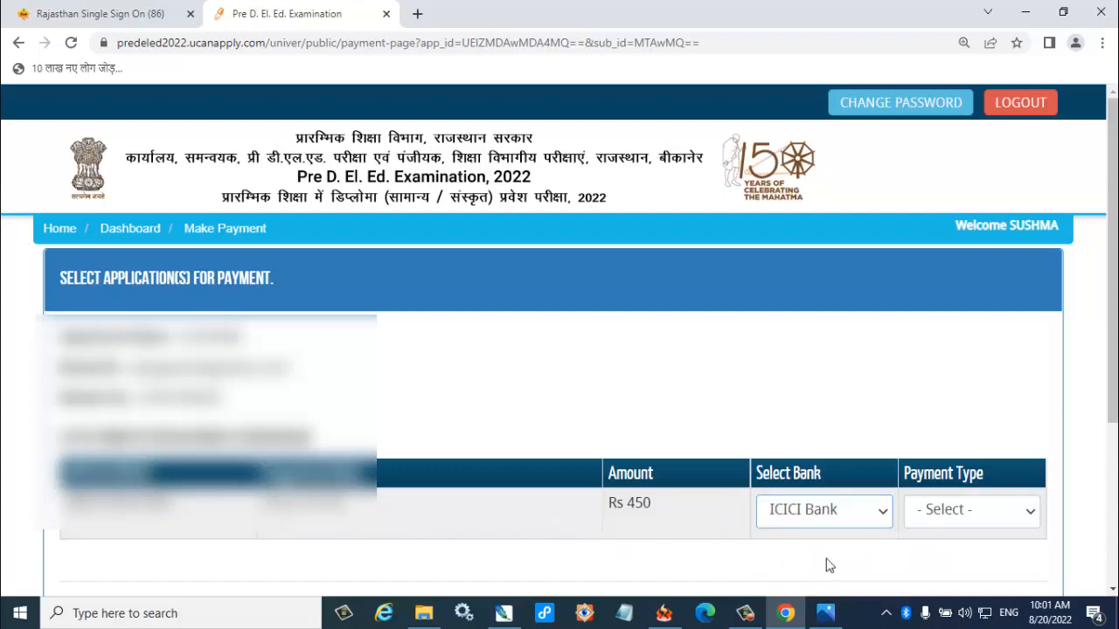
click(953, 516)
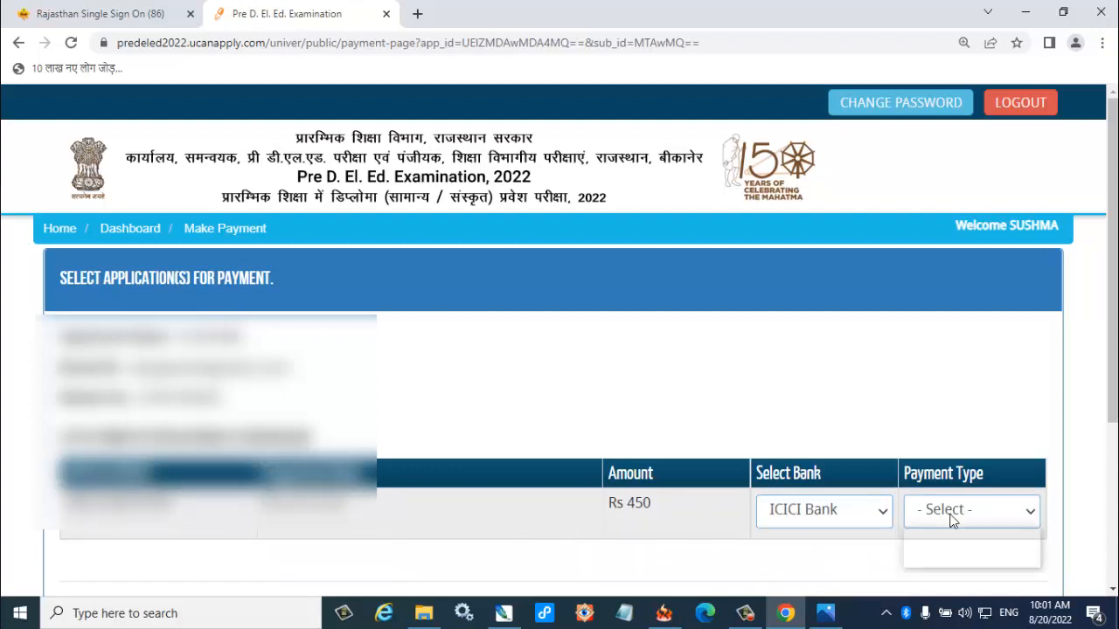
click(945, 554)
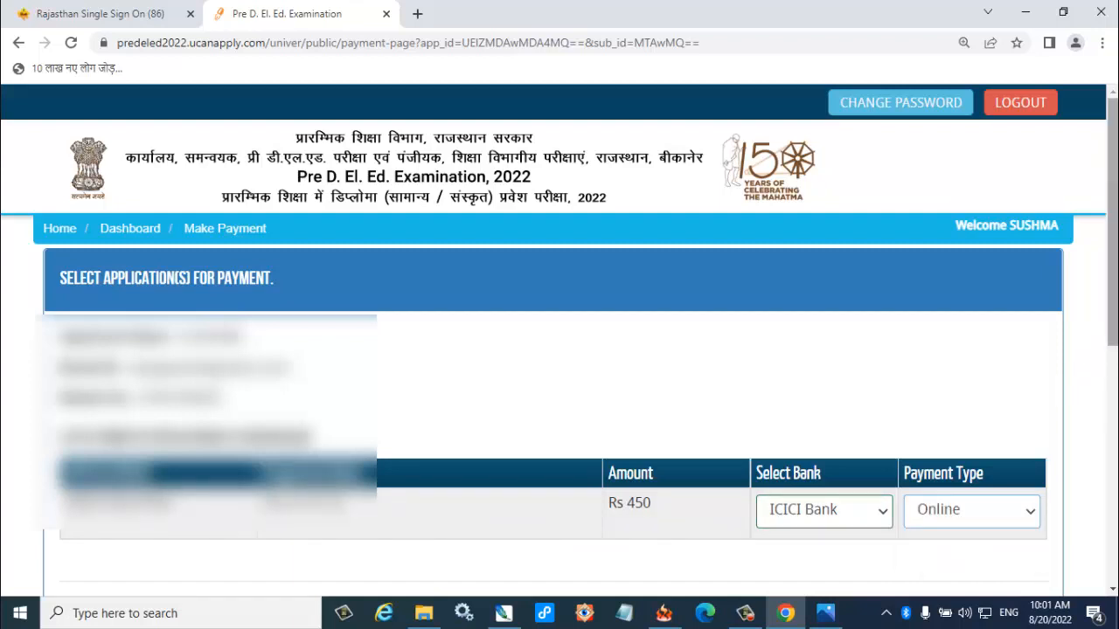
Choose Other Bank Net Banking as the payment method and proceed to pay the application fee.
scroll(559, 393, down, 5)
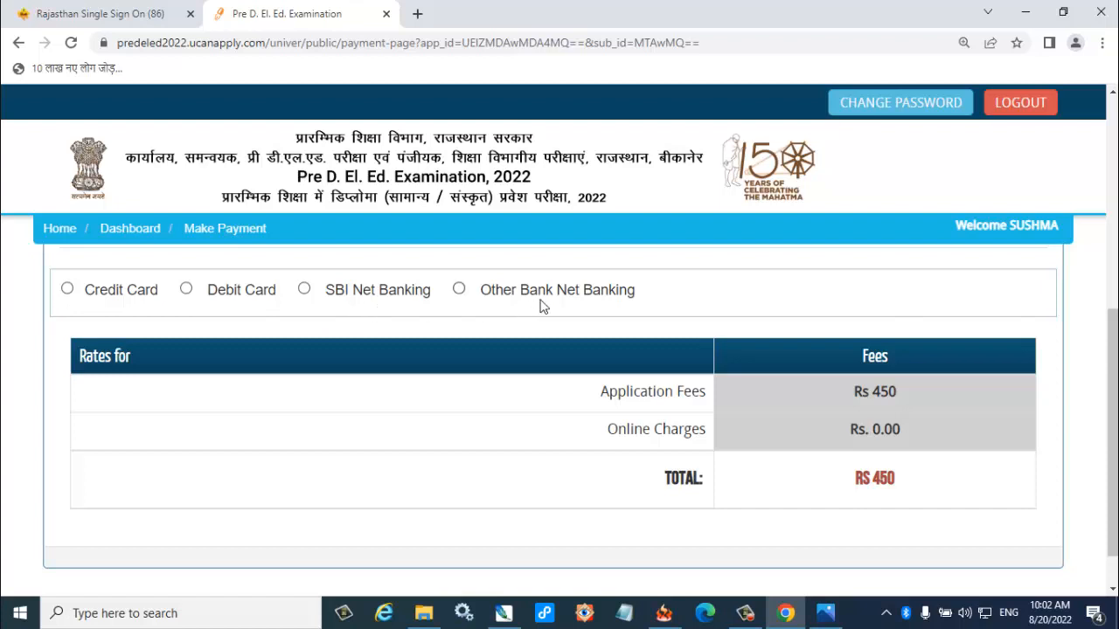
click(459, 290)
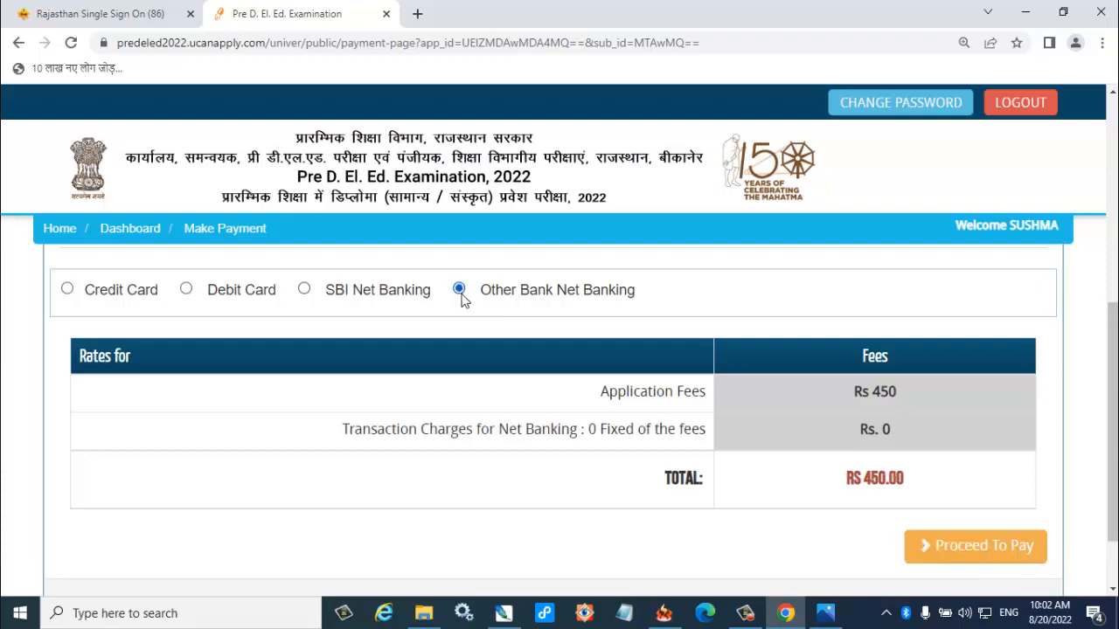
click(1006, 549)
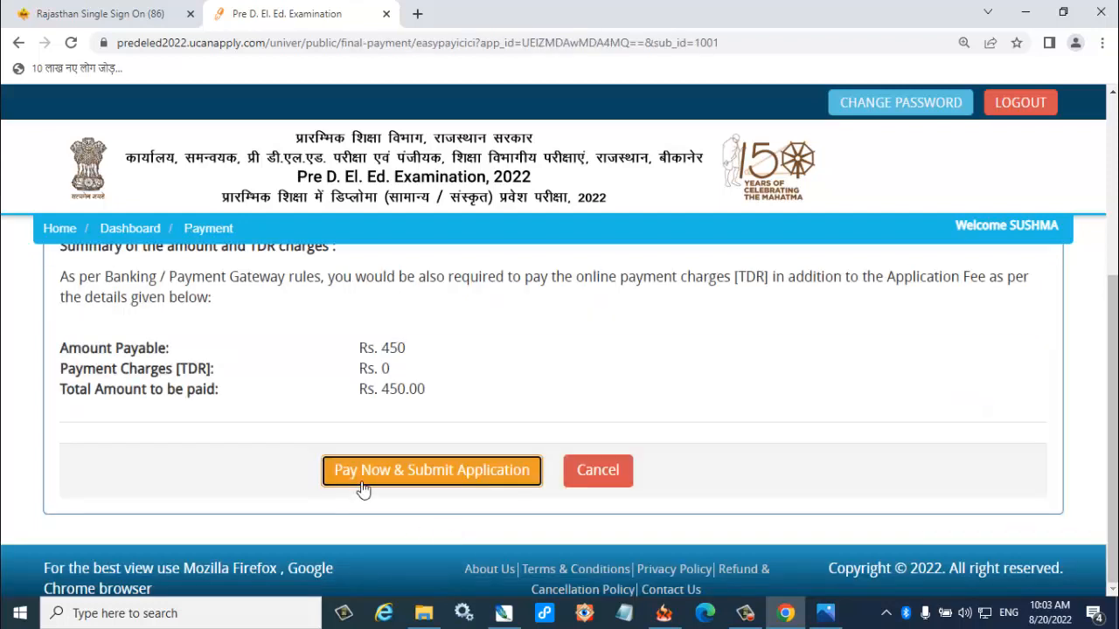
Submit the application for payment, continue through eazypay with Other Bank, and review the retail and corporate net banking options on the Citrus checkout.
click(462, 481)
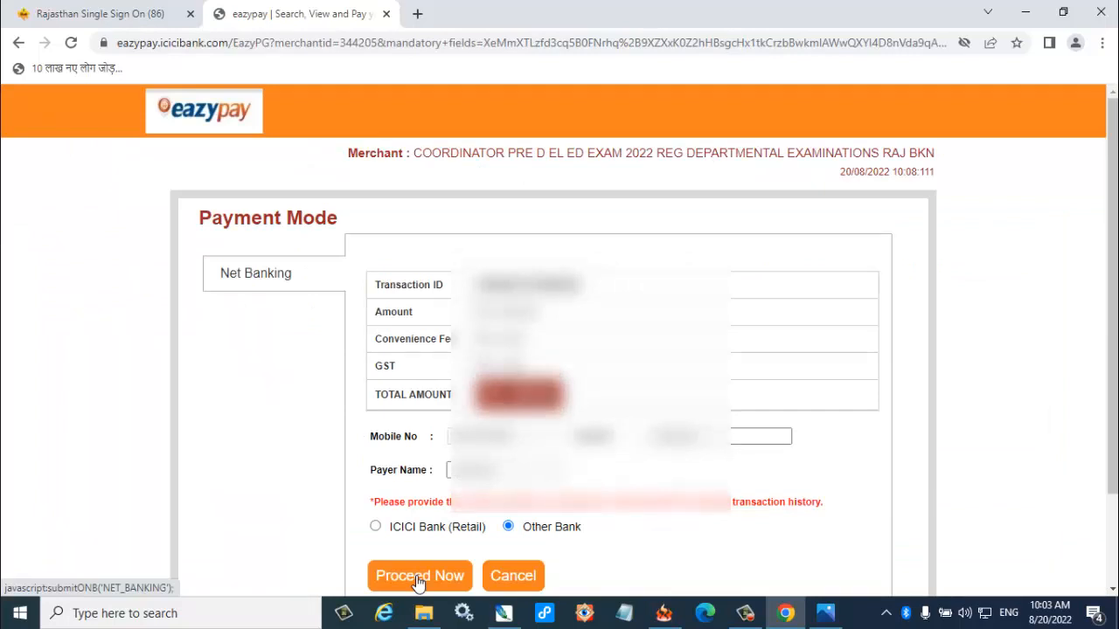
click(418, 576)
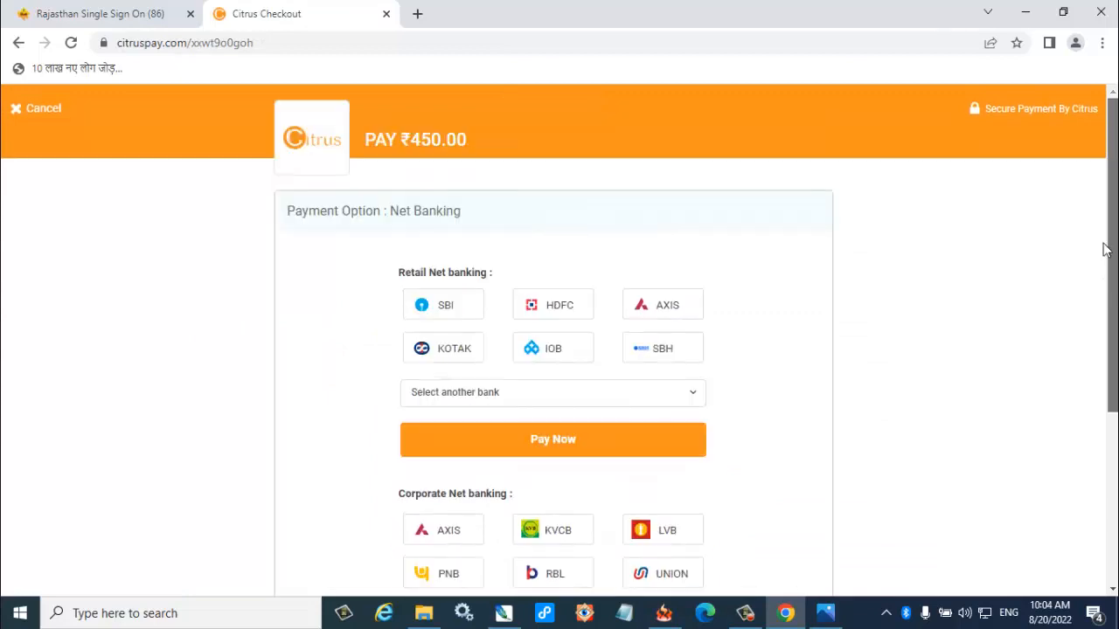
drag(1107, 248, 1104, 313)
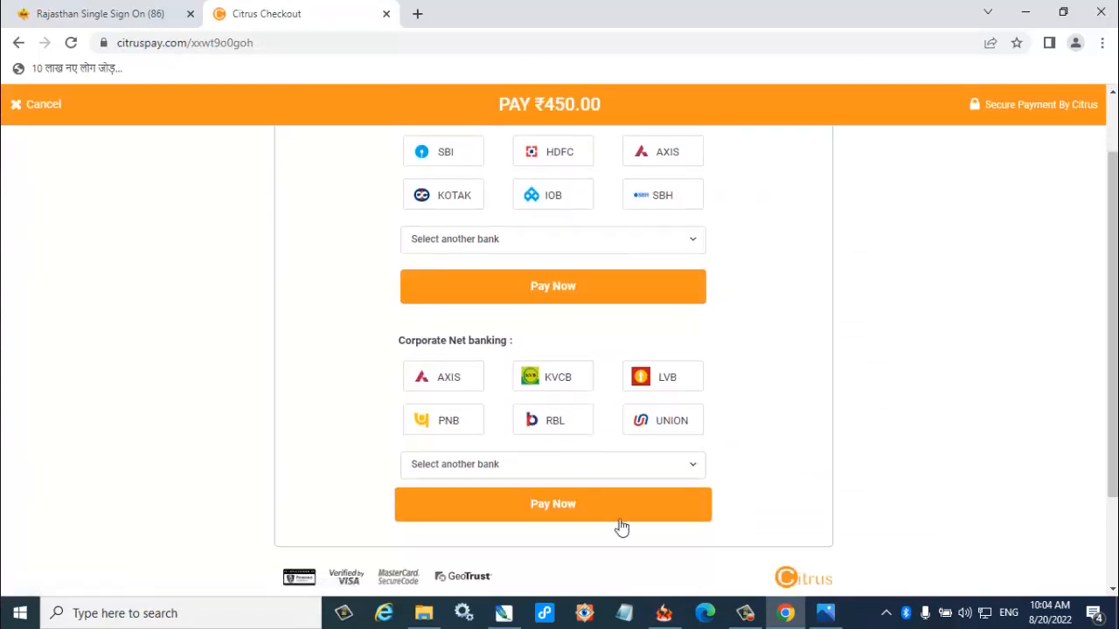
drag(1114, 399, 1114, 341)
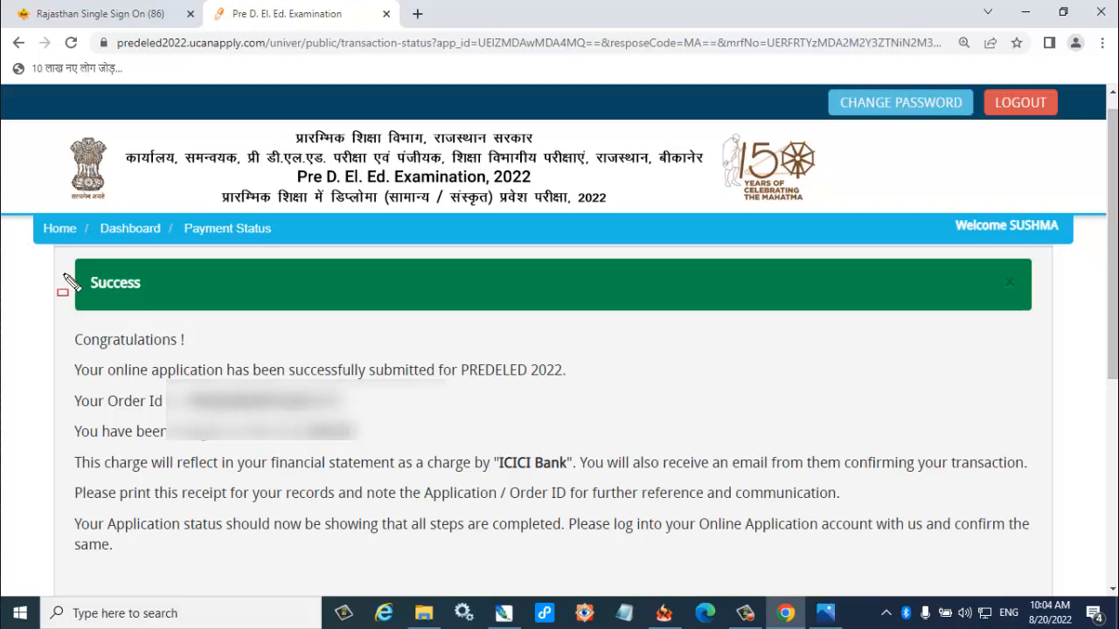
Examine the payment status page's submission message and Order Id.
drag(63, 276, 202, 316)
mouse_move(62, 326)
mouse_down()
mouse_move(154, 377)
mouse_move(279, 365)
mouse_move(278, 355)
mouse_up()
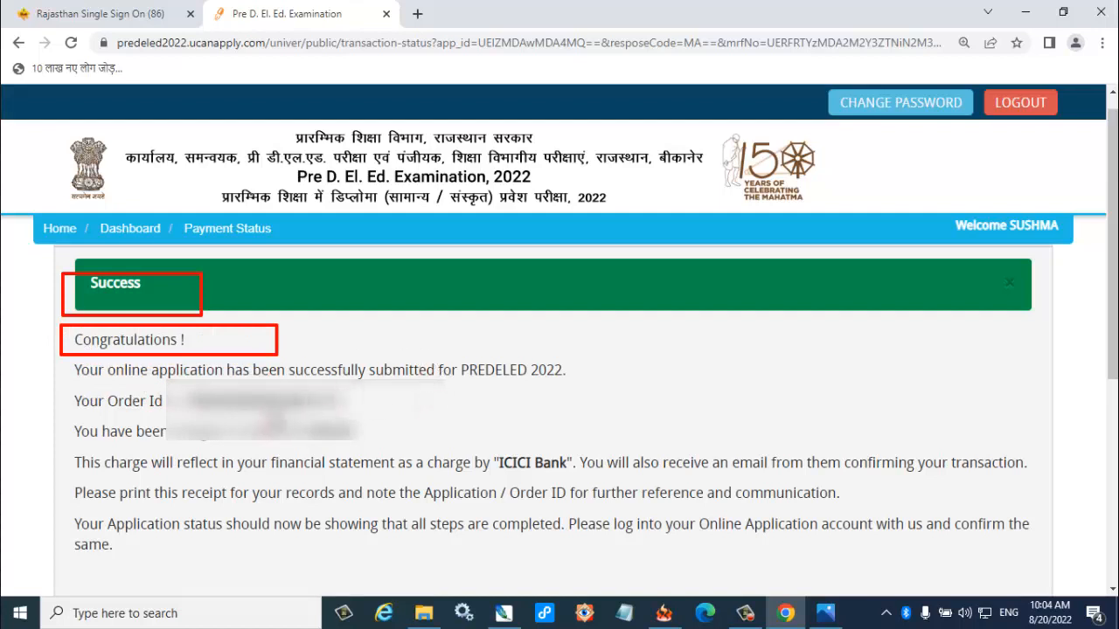
drag(170, 399, 378, 402)
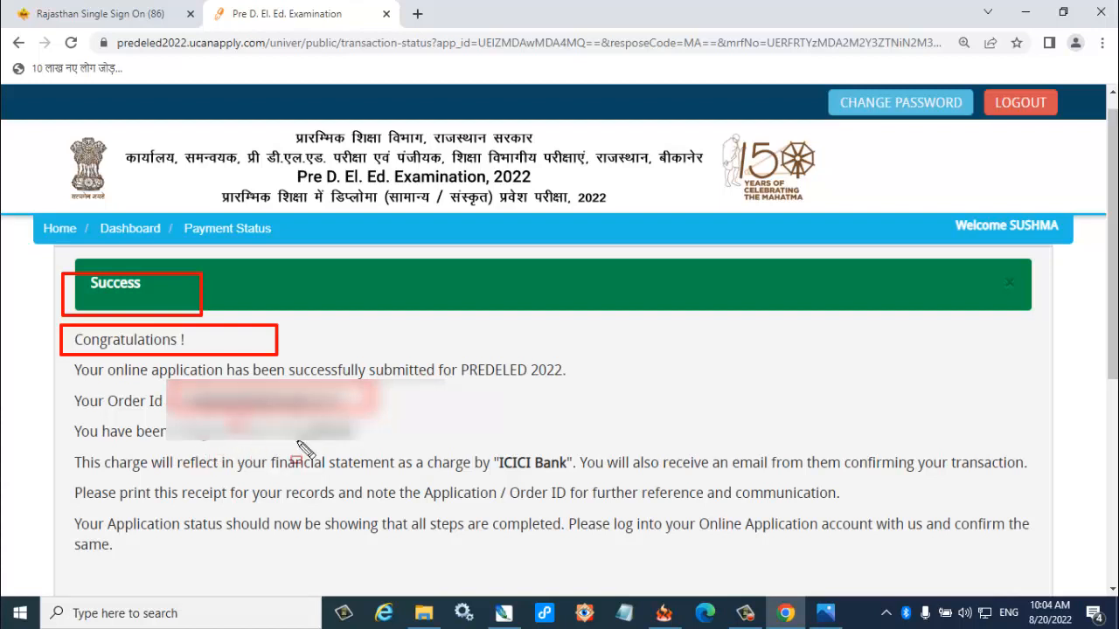
Return to My Application and open the submitted application form view, going down to its payment details and print option.
scroll(1077, 430, down, 5)
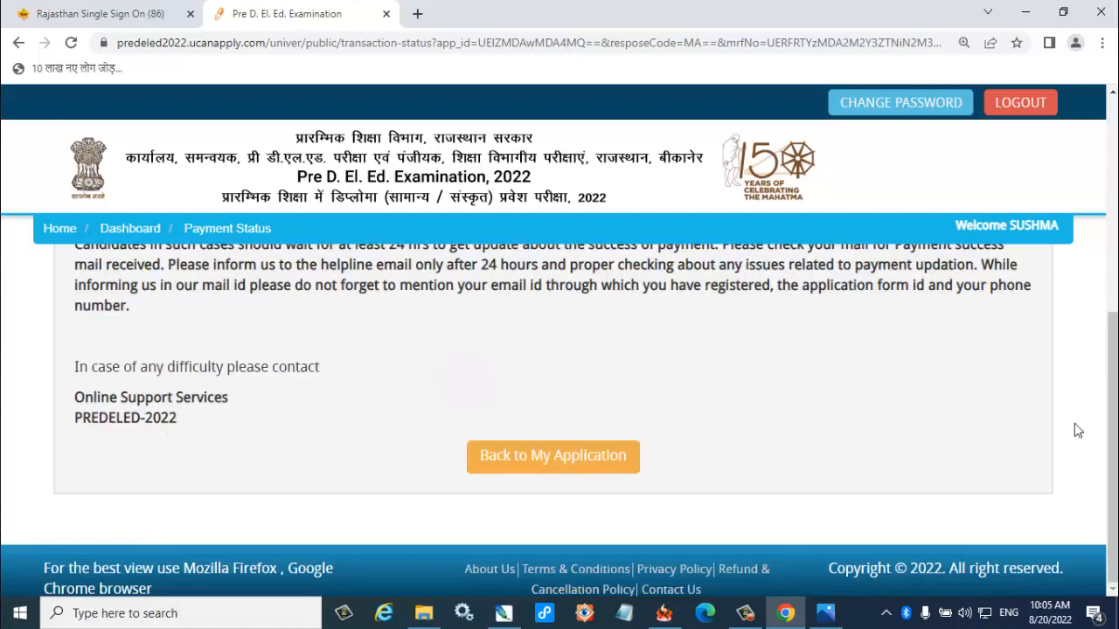
click(566, 469)
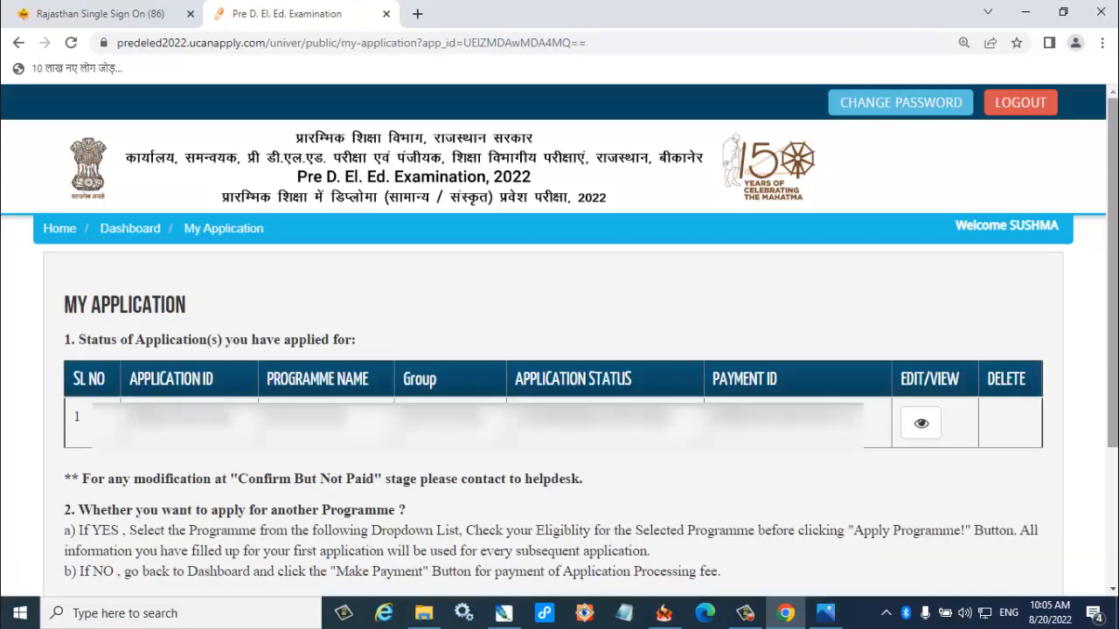
click(919, 430)
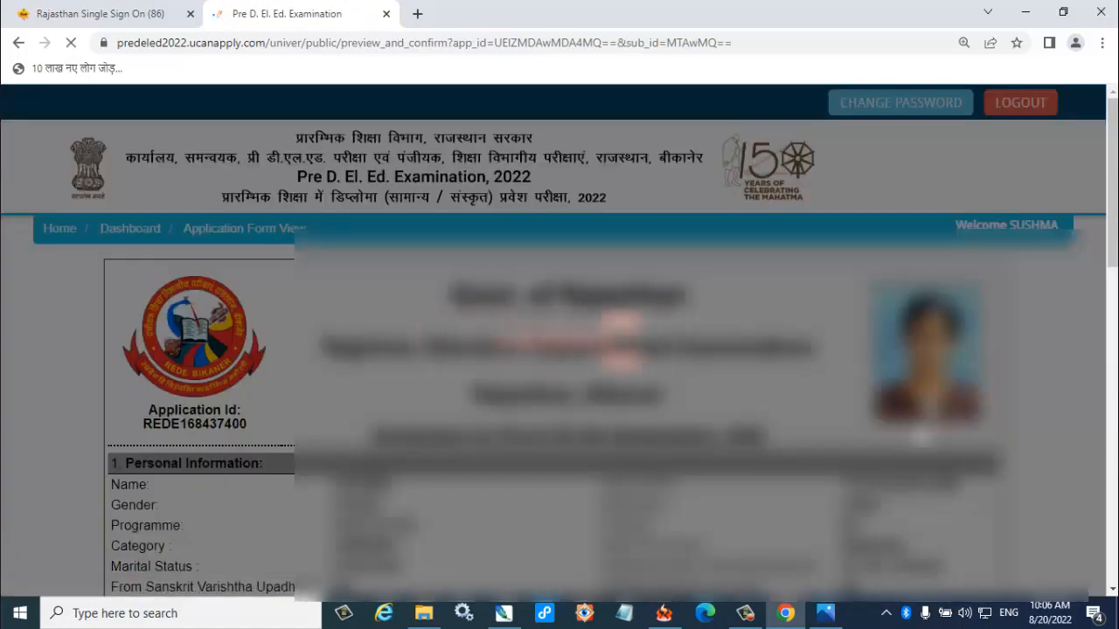
scroll(1100, 312, down, 15)
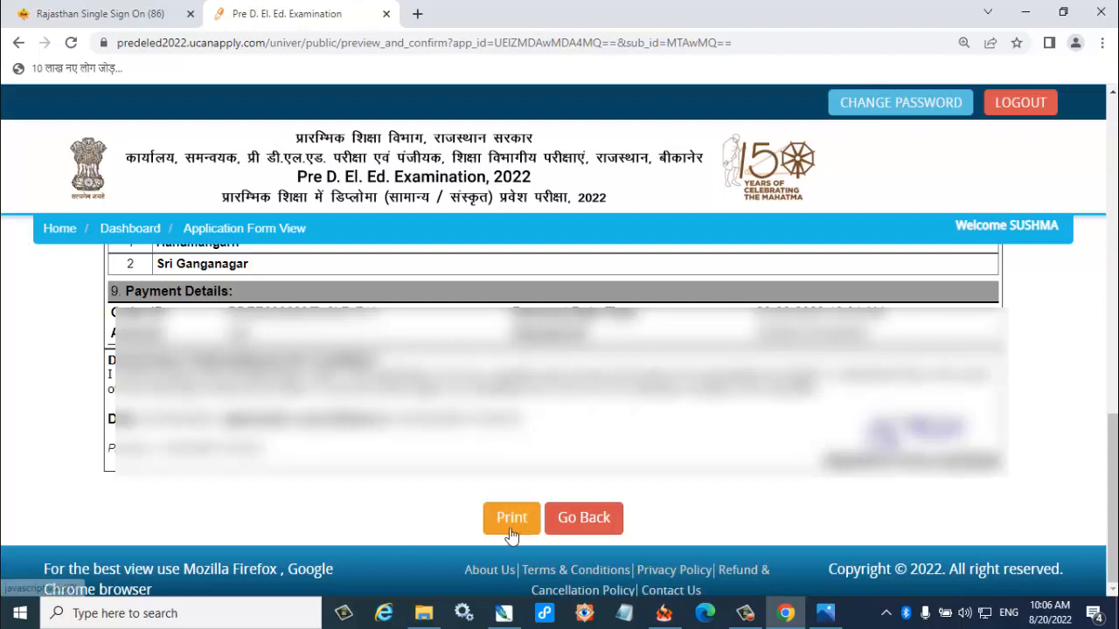